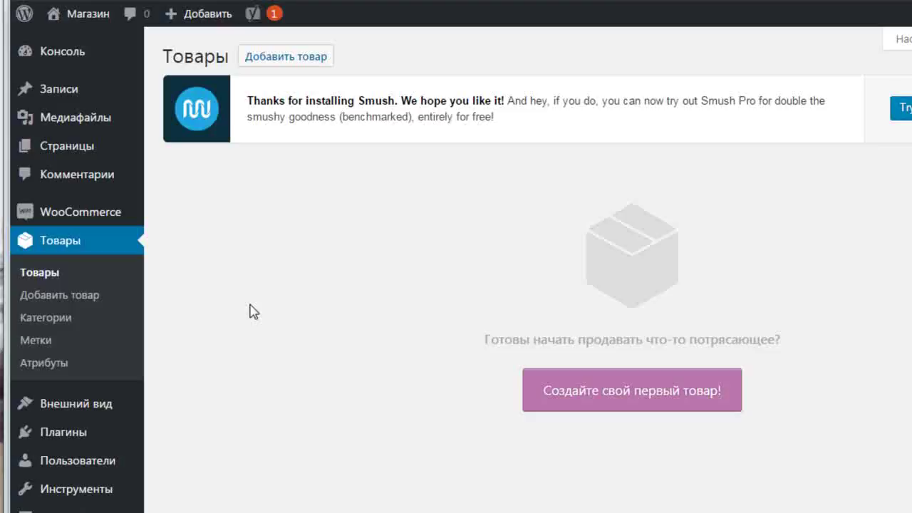
# Open the product categories and fill in a new category with the name "Корсеты" and the slug "korsety".
pyautogui.click(47, 320)
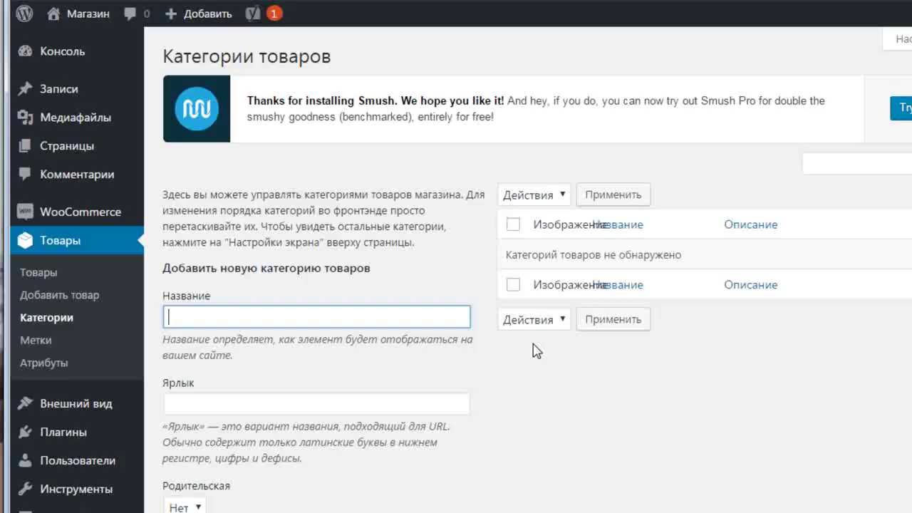
pyautogui.scroll(-2, 536, 350)
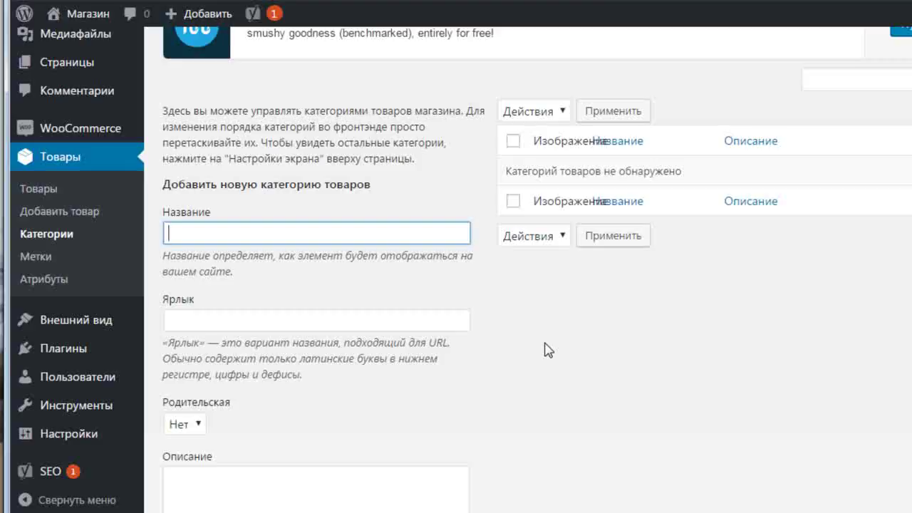
pyautogui.write('Rjhctns')
pyautogui.press('Tab')
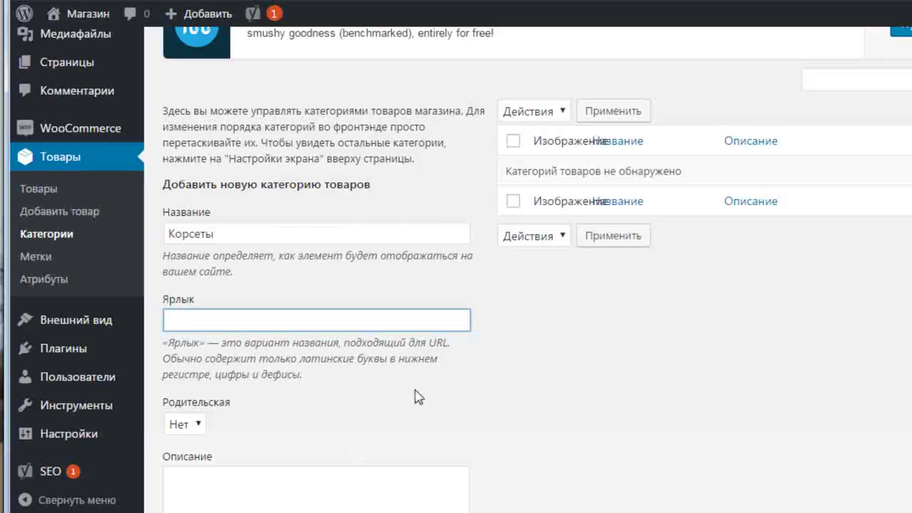
pyautogui.scroll(-1, 416, 392)
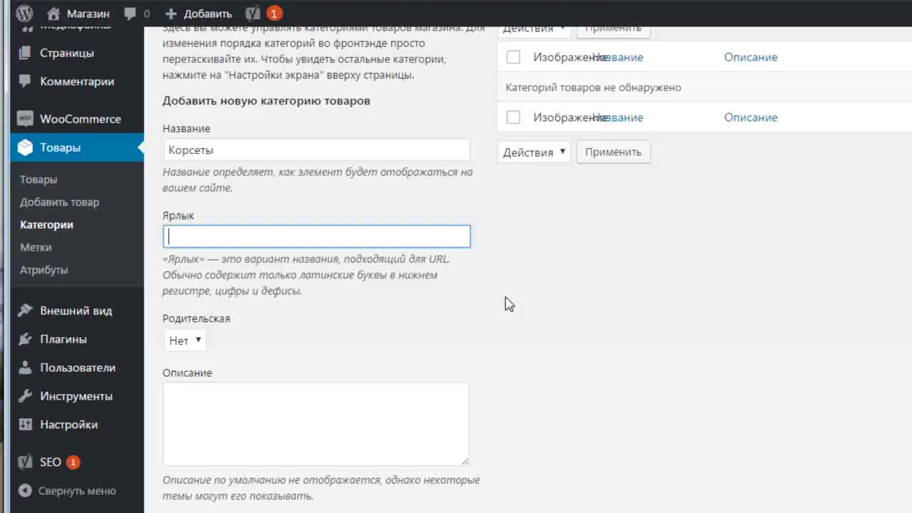
pyautogui.write('korsety')
# Leave the description empty, set the category's display type to "Оба", and add the new product category.
pyautogui.scroll(-2, 276, 333)
pyautogui.click(193, 321)
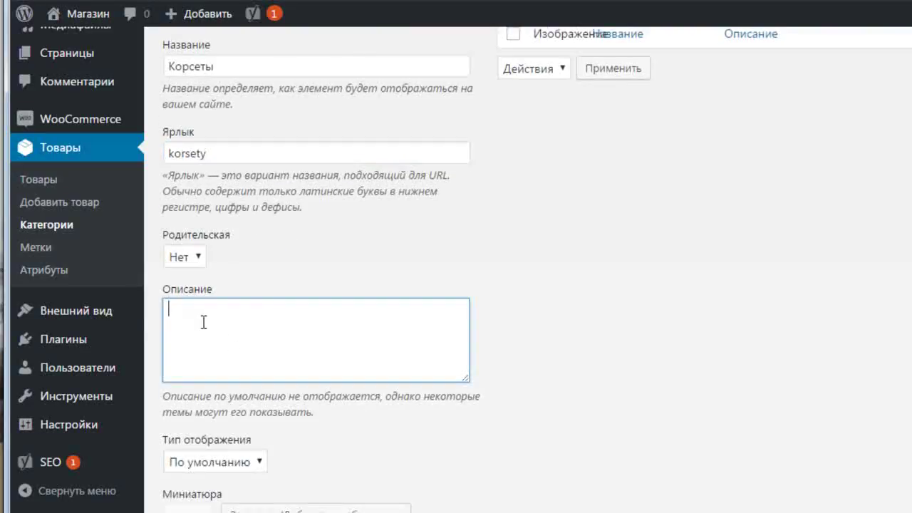
pyautogui.scroll(-3, 554, 276)
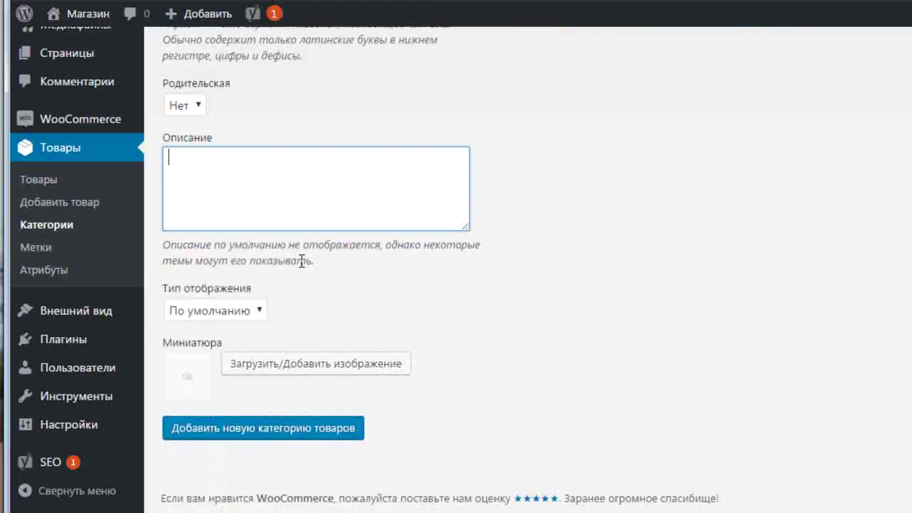
pyautogui.click(261, 312)
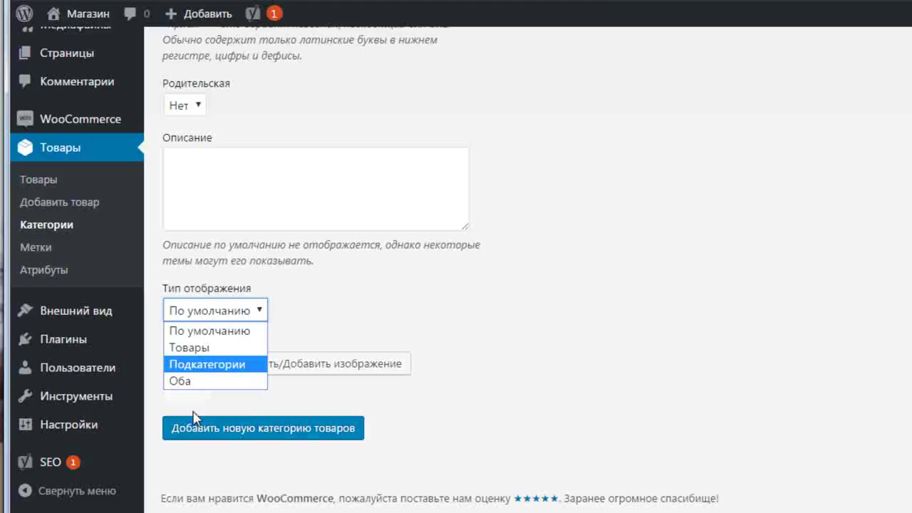
pyautogui.click(190, 382)
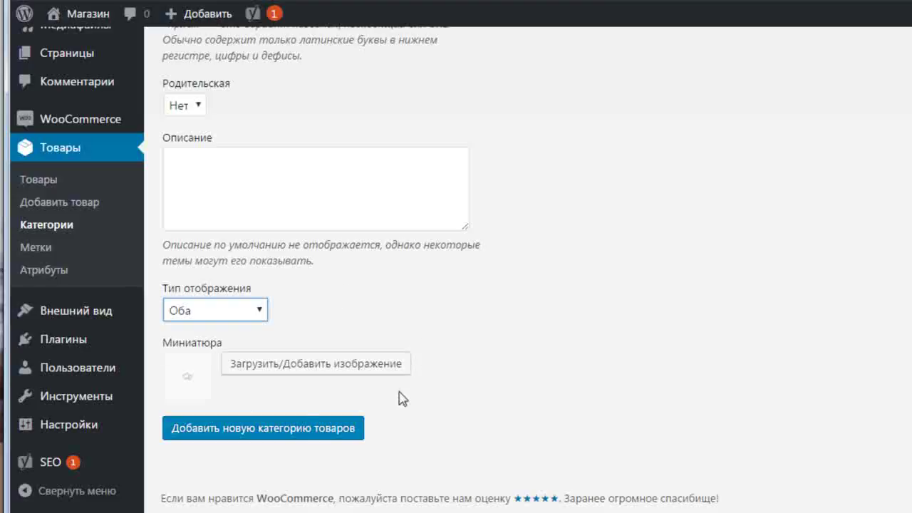
pyautogui.click(279, 433)
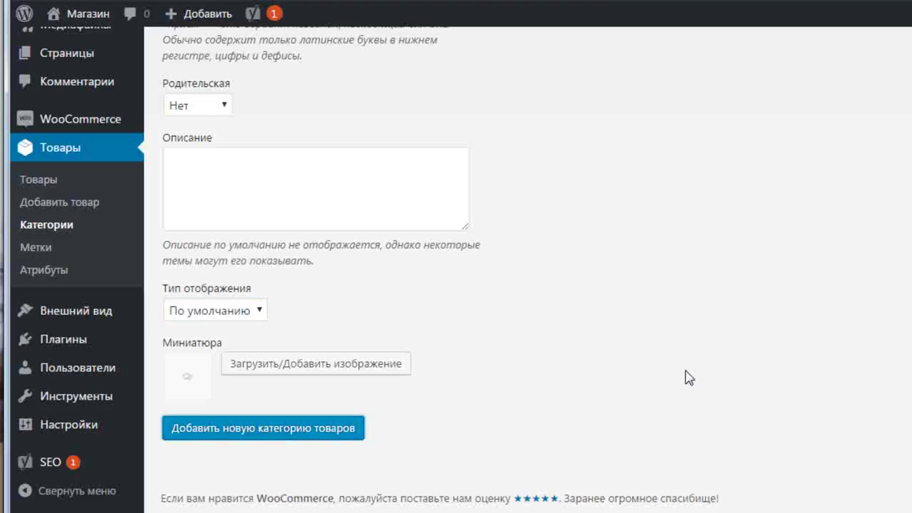
pyautogui.scroll(5, 668, 366)
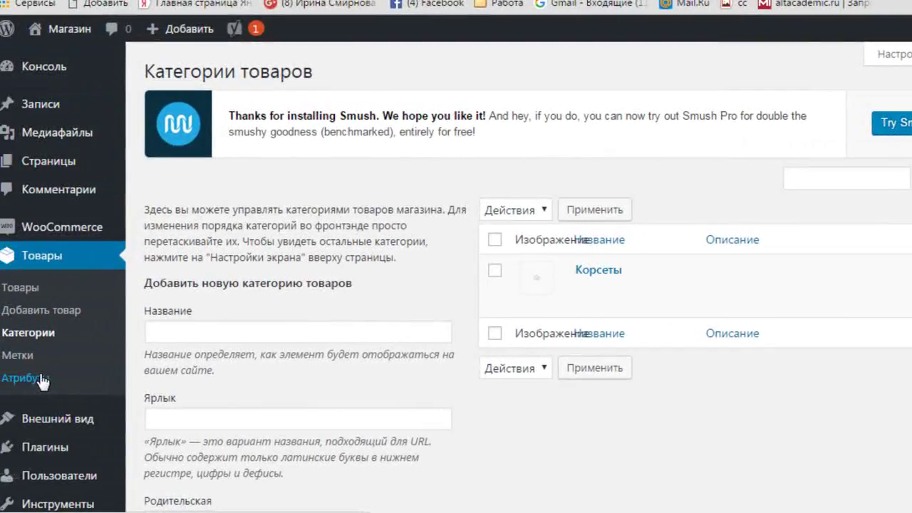
# Open the product attributes and fill in a new attribute with the name "Объем груди" and the slug "obijm".
pyautogui.click(41, 380)
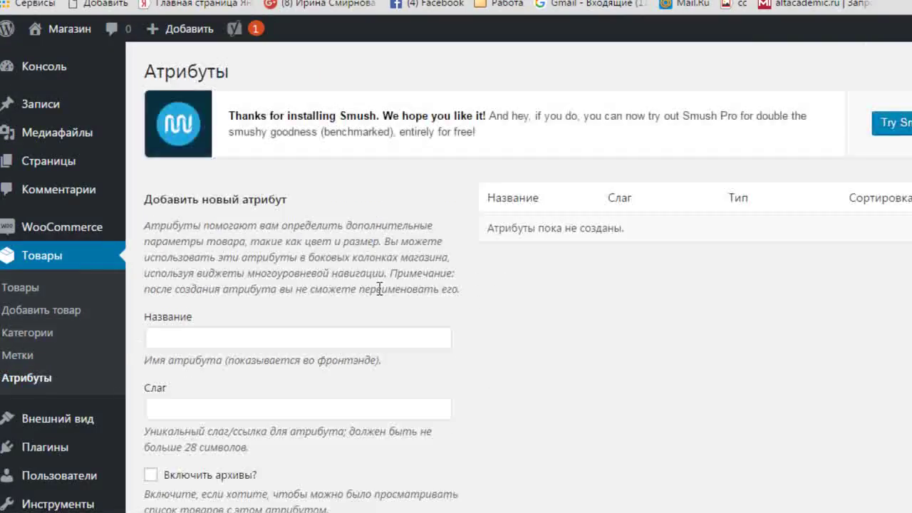
pyautogui.scroll(-1, 491, 310)
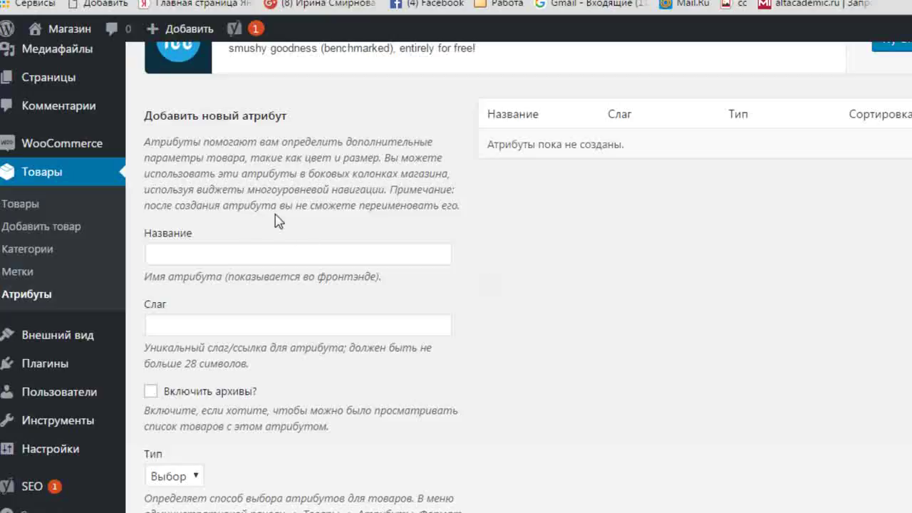
pyautogui.click(154, 252)
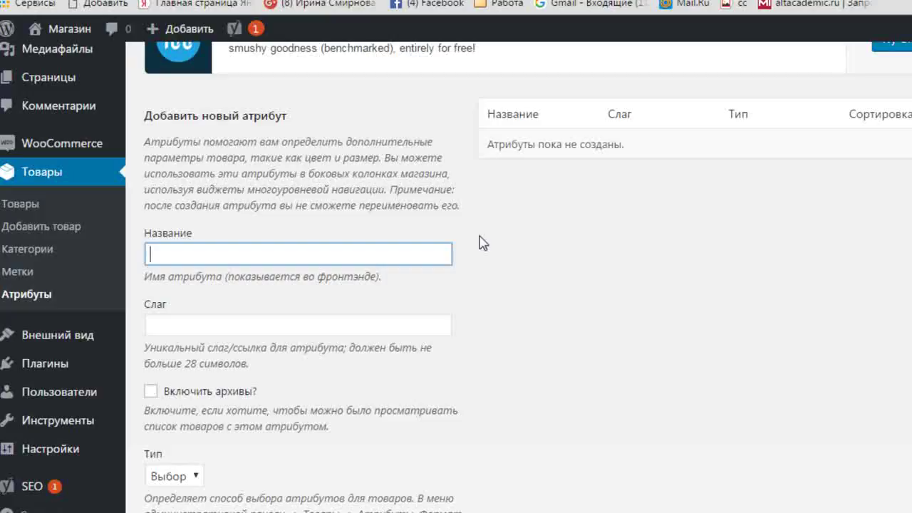
pyautogui.write('Объем груди')
pyautogui.click(164, 322)
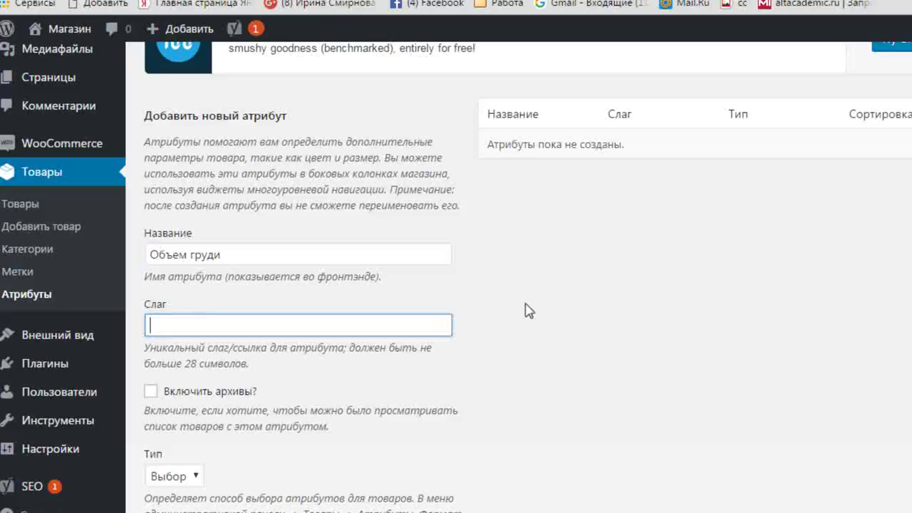
pyautogui.write('obijm')
# Enable archives for the attribute, keep its type as "Выбор", and add it to the store.
pyautogui.scroll(-2, 524, 311)
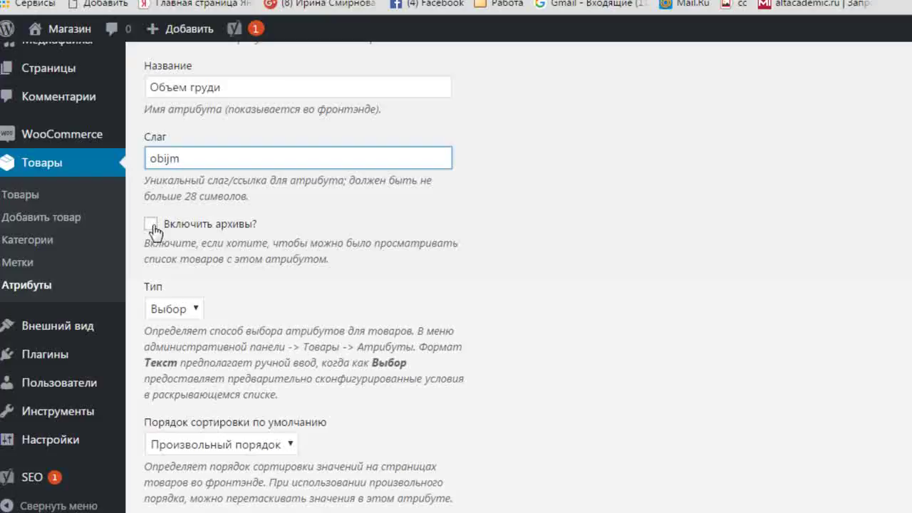
pyautogui.click(151, 225)
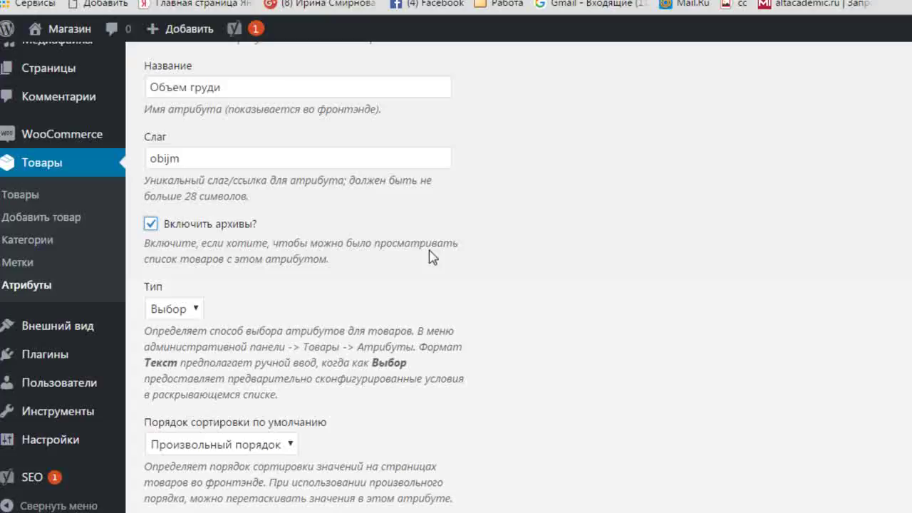
pyautogui.scroll(-1, 442, 240)
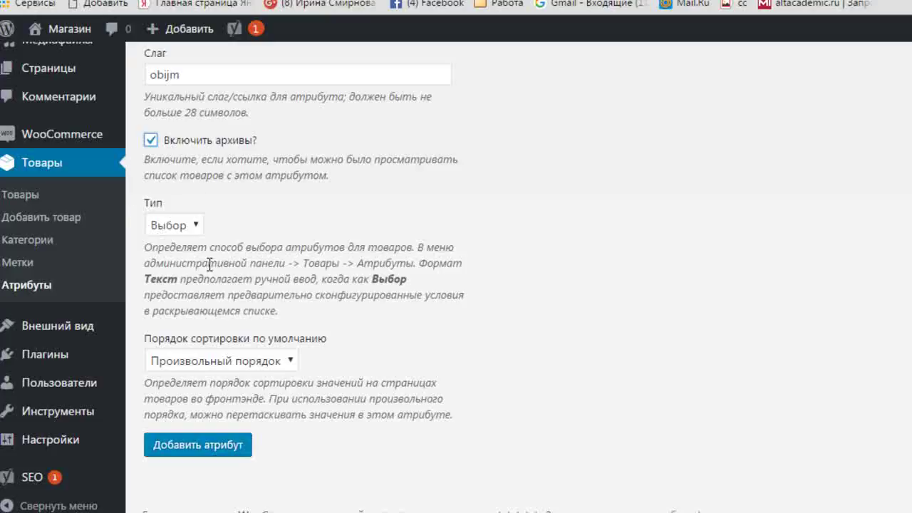
pyautogui.click(197, 226)
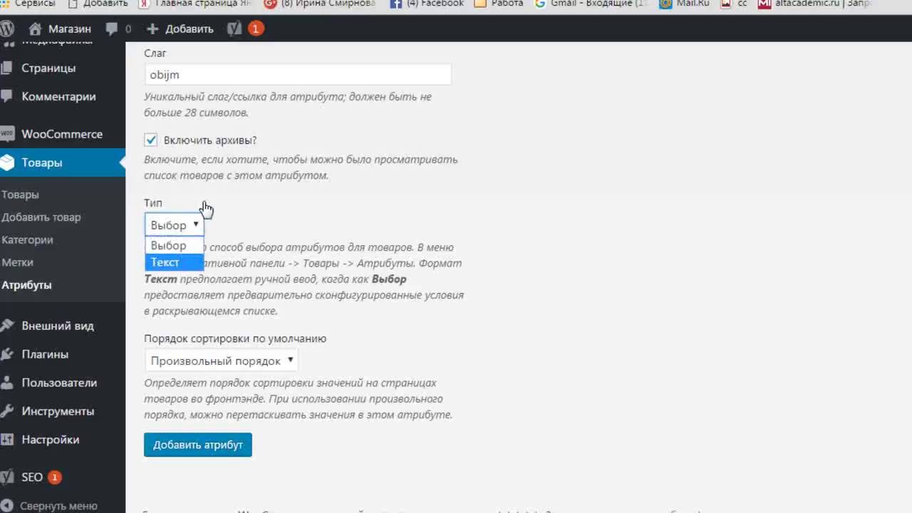
pyautogui.click(198, 249)
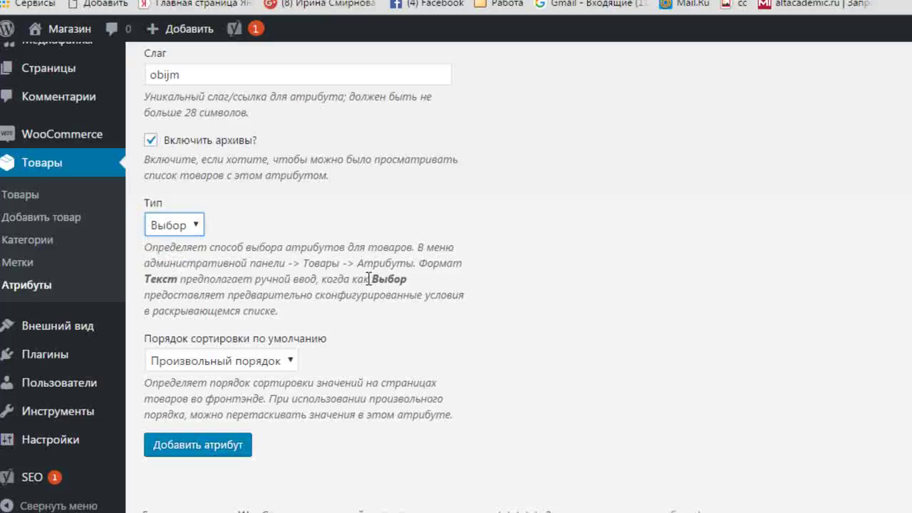
pyautogui.click(221, 449)
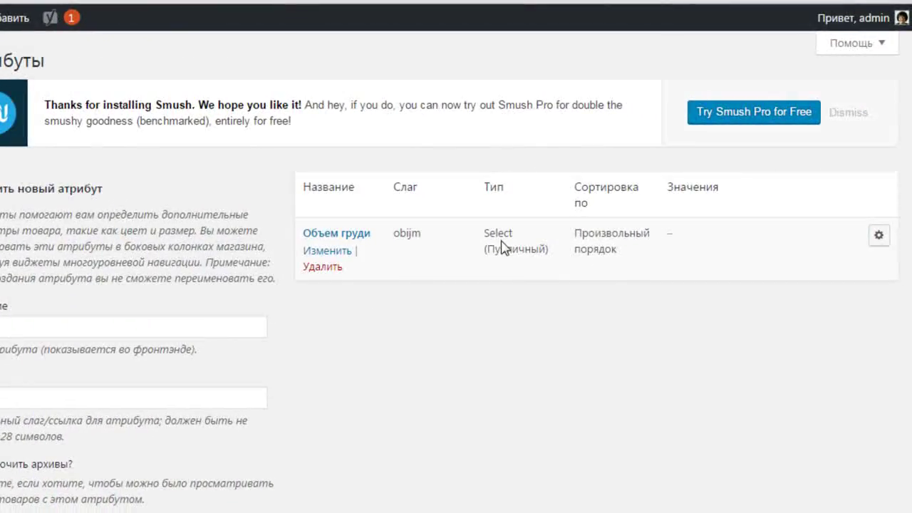
# Open the value settings of the "Объем груди" attribute and look up the chest measurement in the "Костюм (1)" Word document.
pyautogui.click(879, 239)
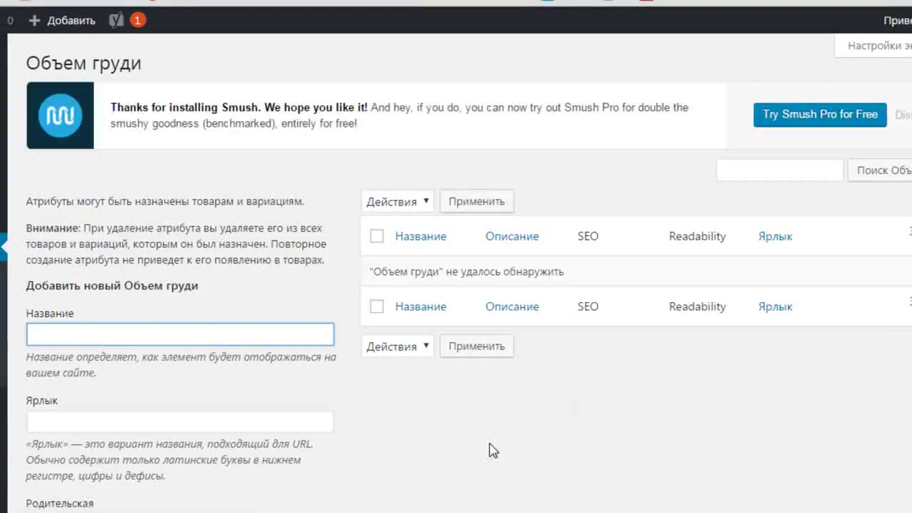
pyautogui.scroll(-2, 369, 392)
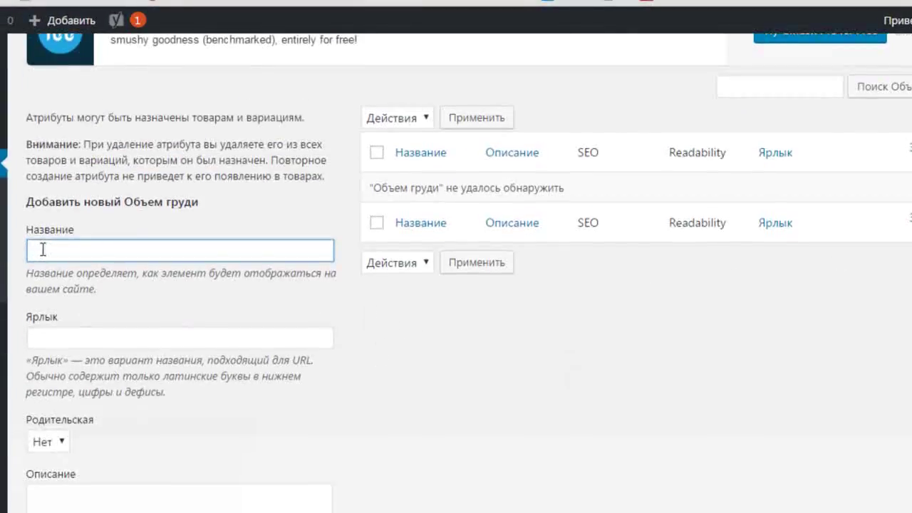
pyautogui.scroll(-1, 42, 249)
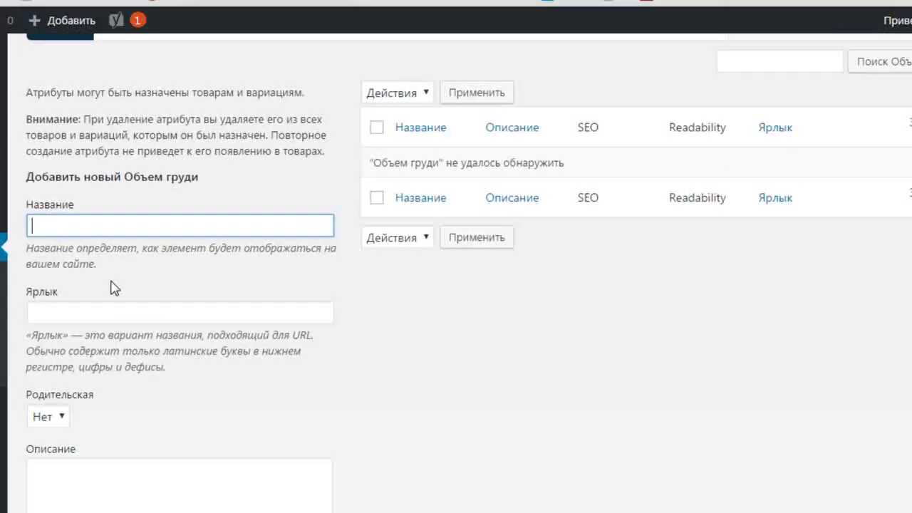
pyautogui.moveTo(405, 509)
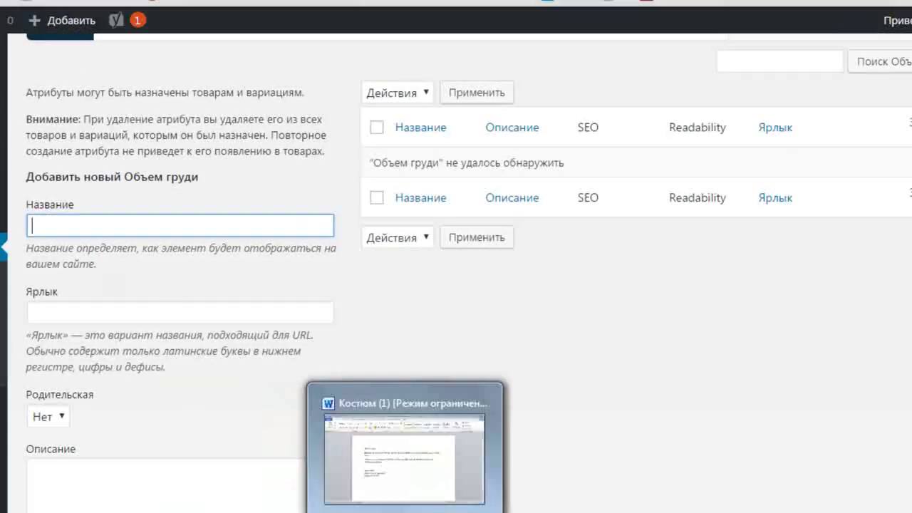
pyautogui.click(388, 462)
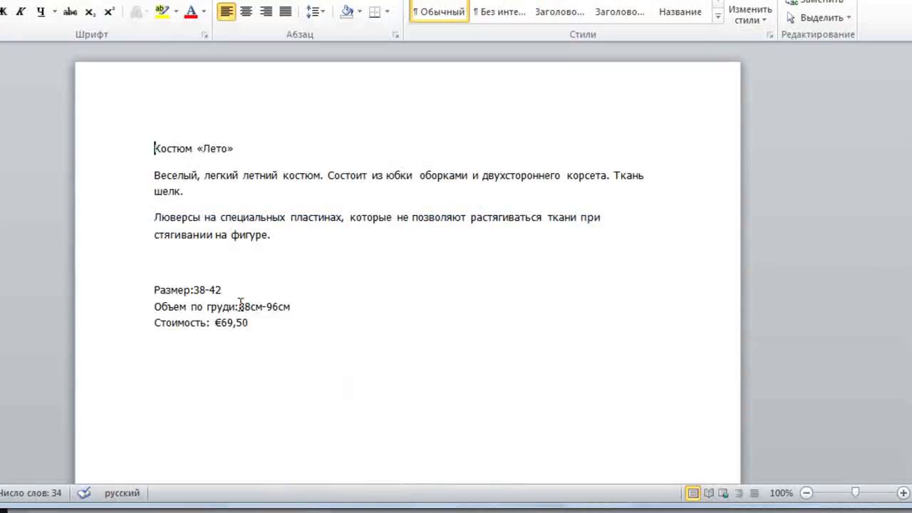
pyautogui.moveTo(249, 509)
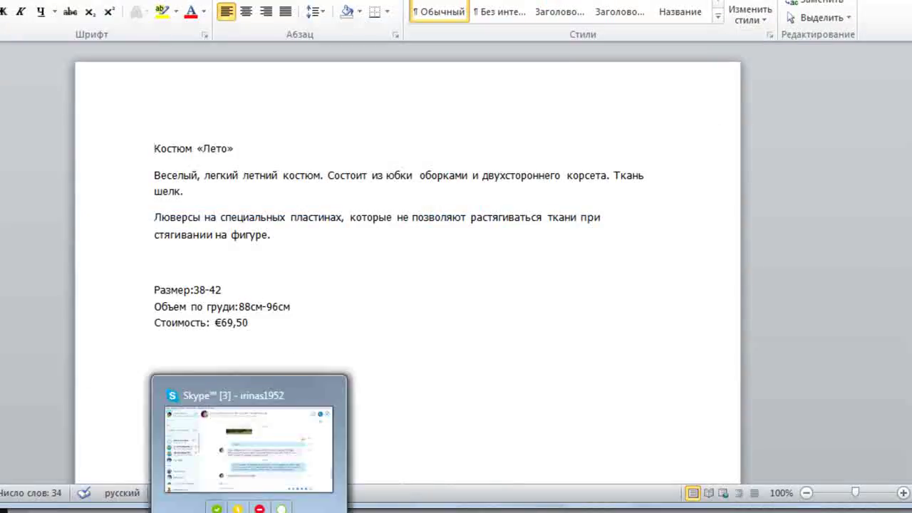
pyautogui.click(197, 456)
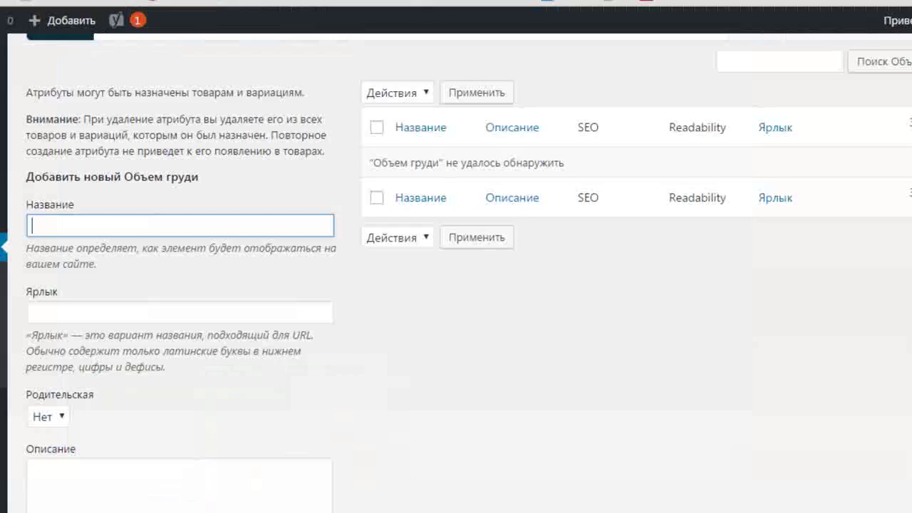
# Add the value "88-96 см" to the "Объем груди" attribute, leaving the slug and description empty.
pyautogui.write('88-96 cv')
pyautogui.press('BackSpace')
pyautogui.write('м')
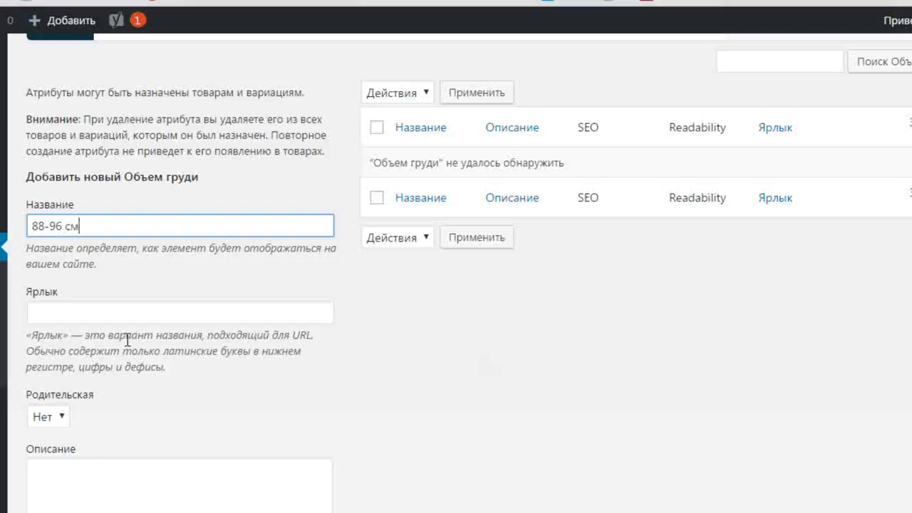
pyautogui.scroll(-2, 89, 456)
pyautogui.click(112, 442)
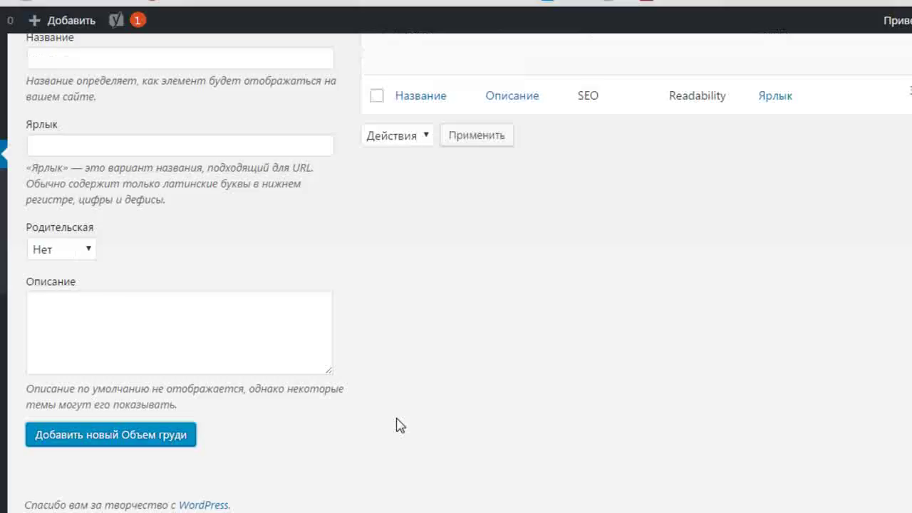
pyautogui.scroll(4, 384, 370)
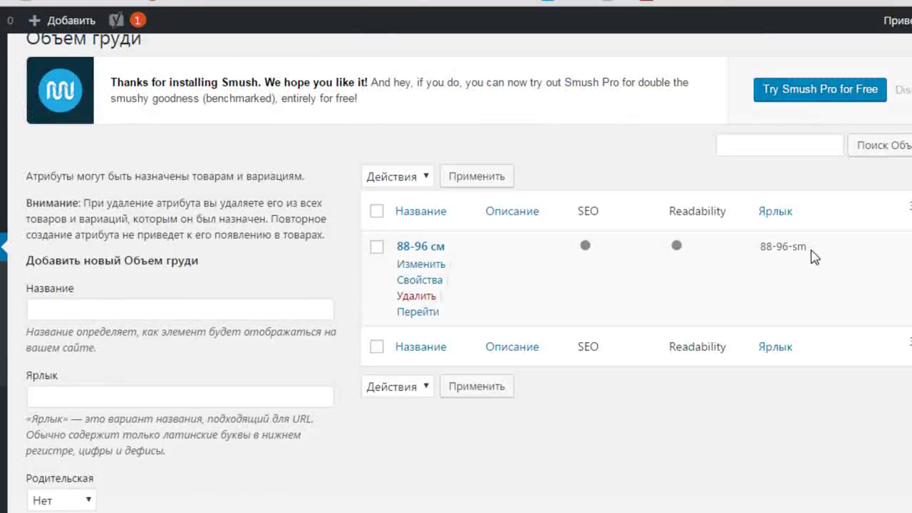
# Add a second value, "96-100 см", to the "Объем груди" attribute.
pyautogui.click(45, 310)
pyautogui.write('96-')
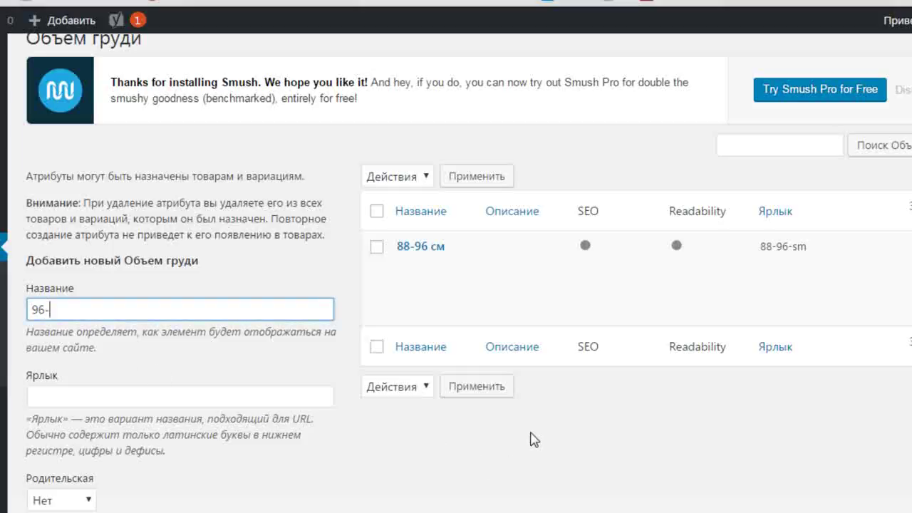
pyautogui.write('100')
pyautogui.scroll(1, 534, 440)
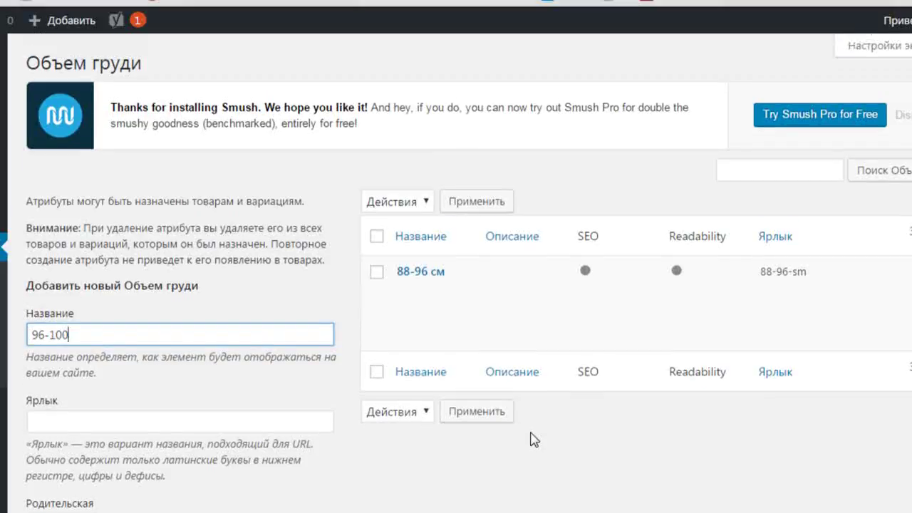
pyautogui.write('см')
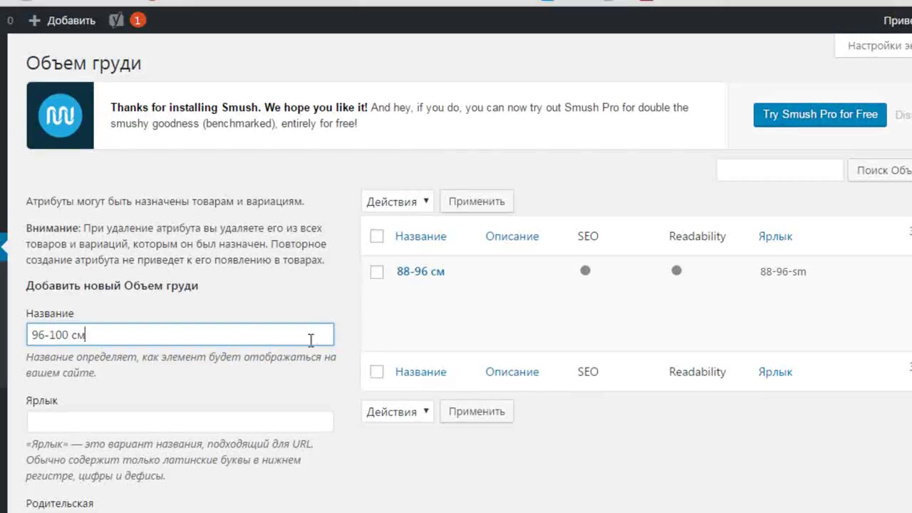
pyautogui.scroll(-2, 317, 345)
pyautogui.scroll(-4, 317, 346)
pyautogui.click(106, 437)
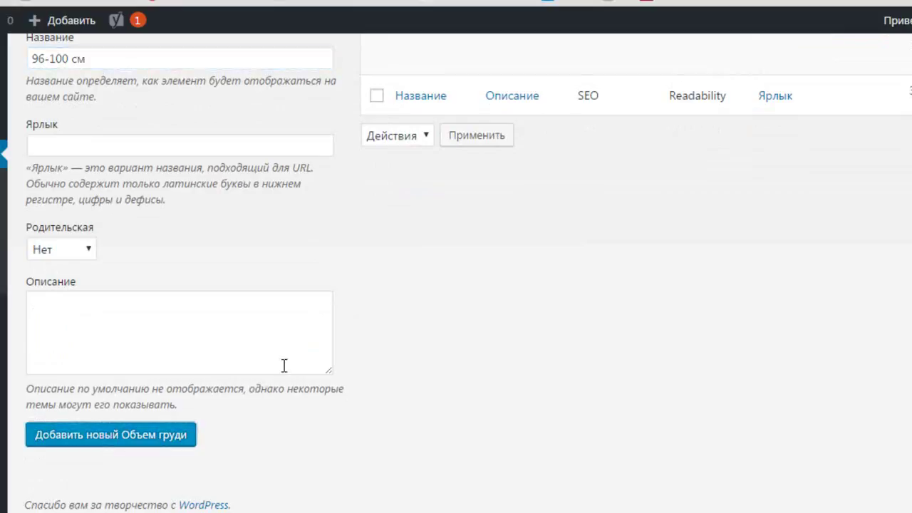
pyautogui.scroll(5, 360, 338)
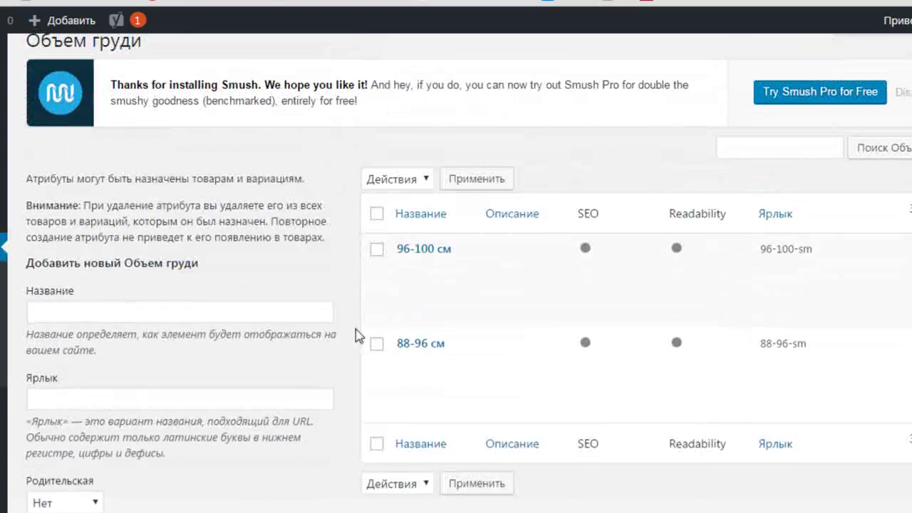
# Add a third value, "100-106 см", to the "Объем груди" attribute, leaving the slug and description empty.
pyautogui.click(38, 334)
pyautogui.write('10')
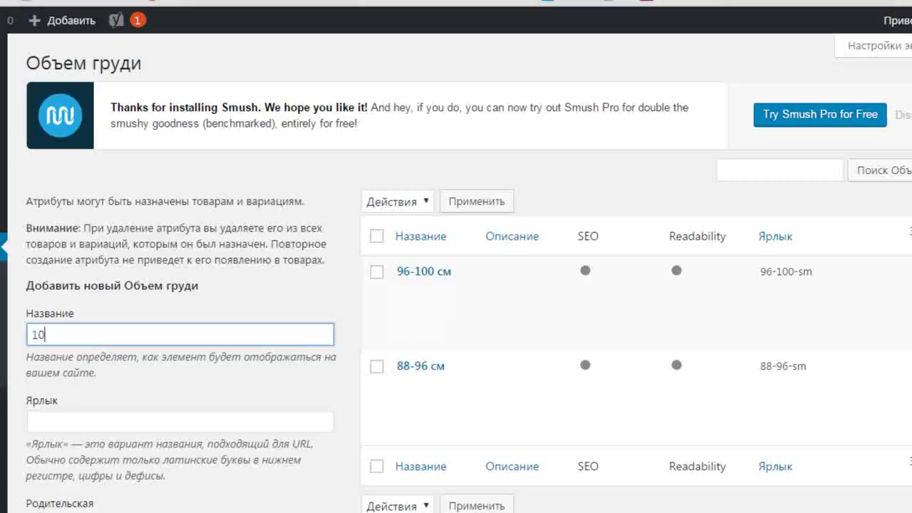
pyautogui.write('0-106 см')
pyautogui.scroll(-4, 275, 460)
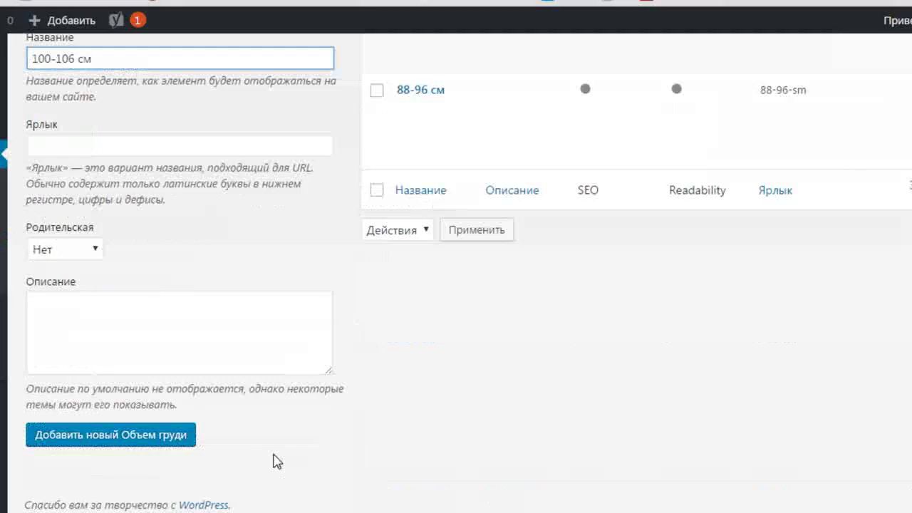
pyautogui.click(93, 441)
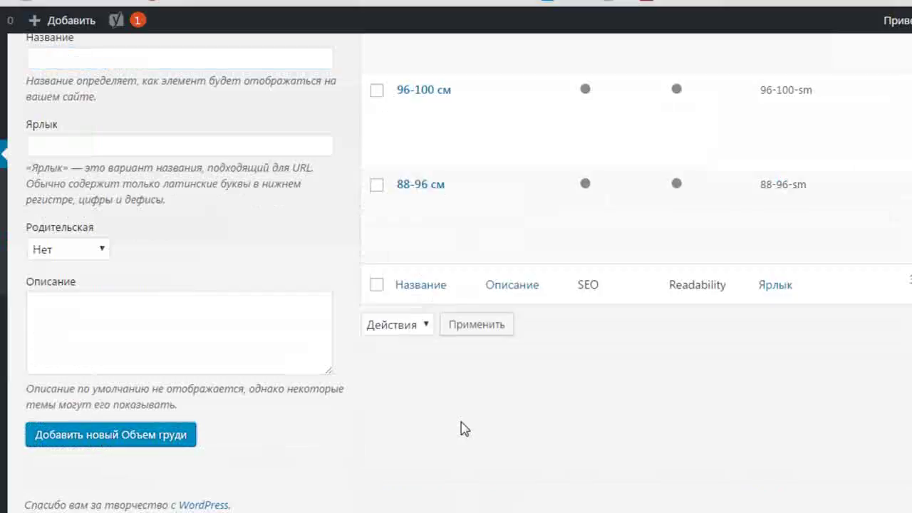
pyautogui.scroll(4, 451, 426)
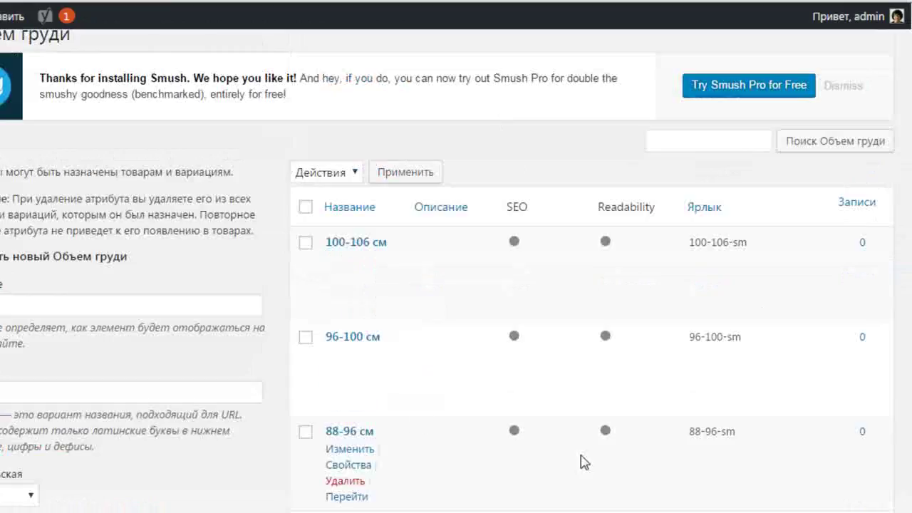
# Hide the SEO and Readability columns in the "Объем груди" value list and close the screen options.
pyautogui.moveTo(437, 244)
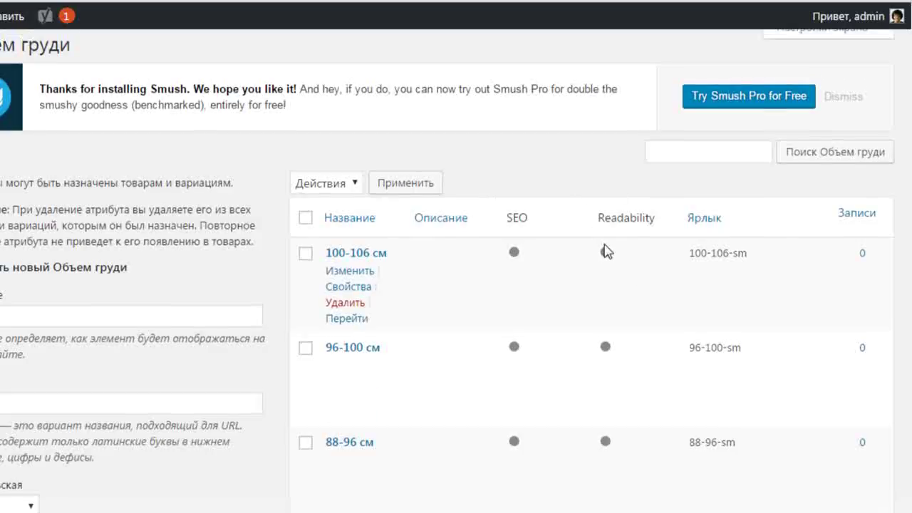
pyautogui.scroll(1, 604, 248)
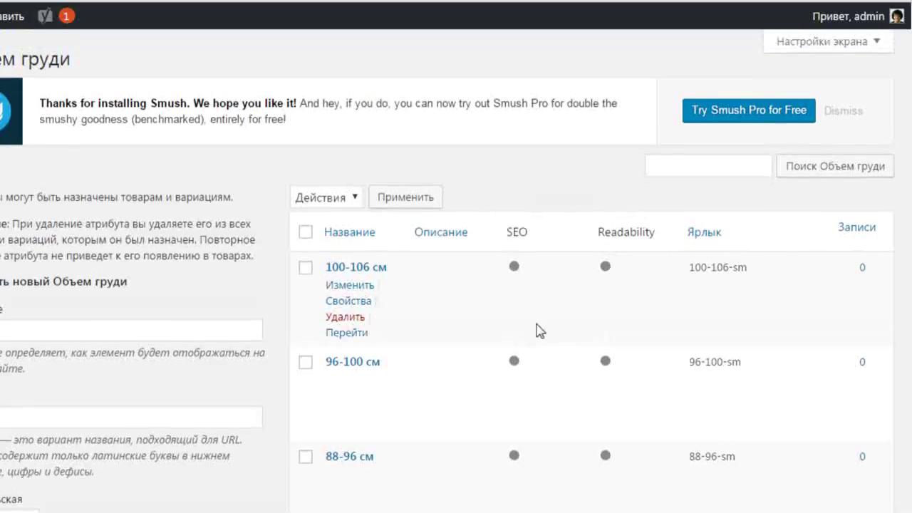
pyautogui.click(876, 44)
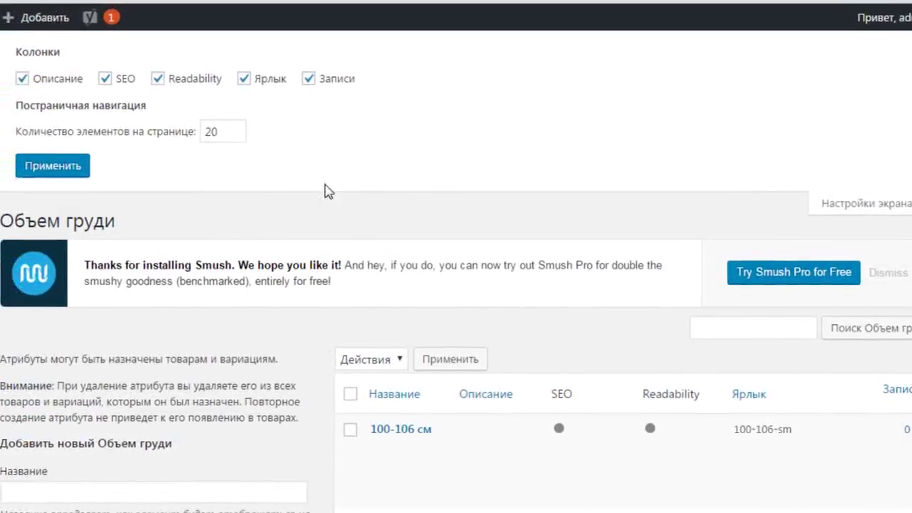
pyautogui.click(150, 81)
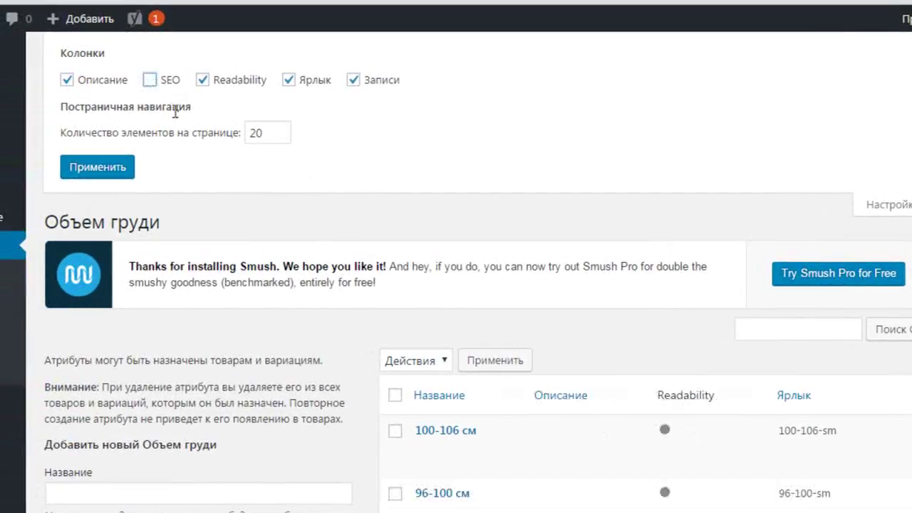
pyautogui.click(202, 80)
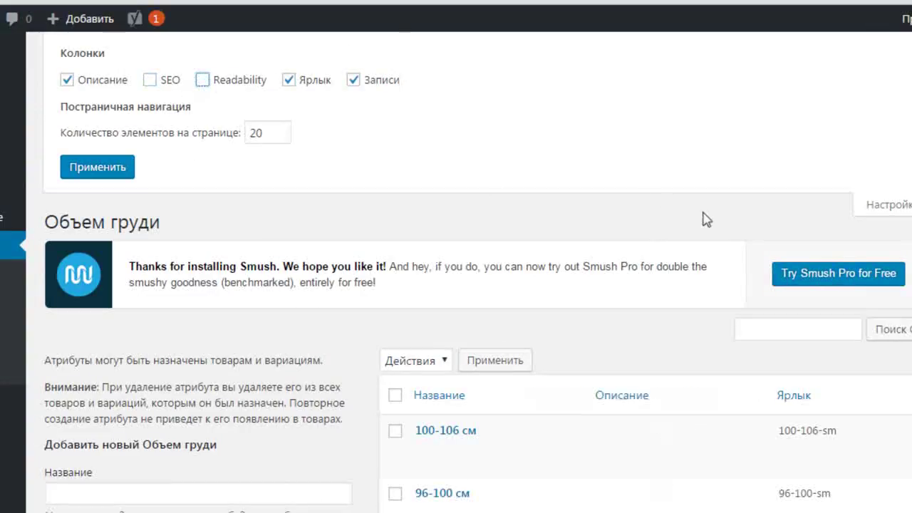
pyautogui.click(901, 206)
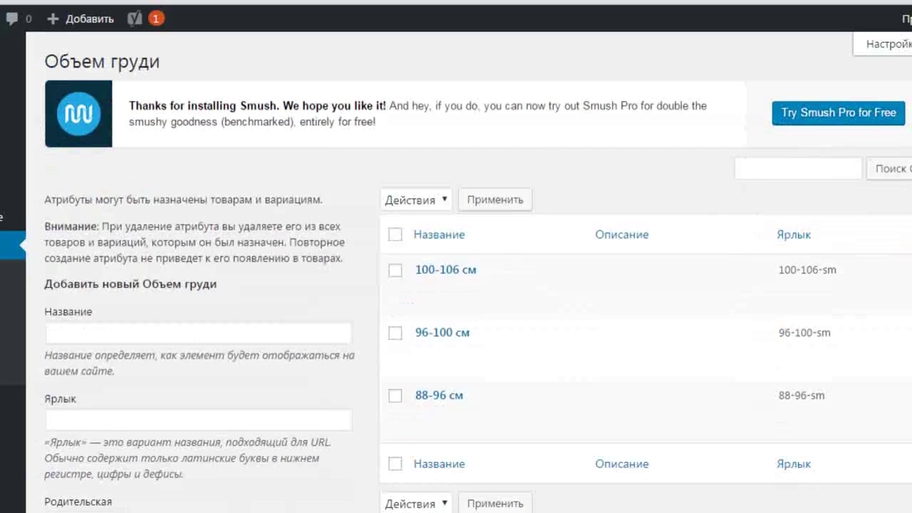
# Return to the product attributes page and enter "Размер" as the name of a new attribute.
pyautogui.scroll(-2, 793, 112)
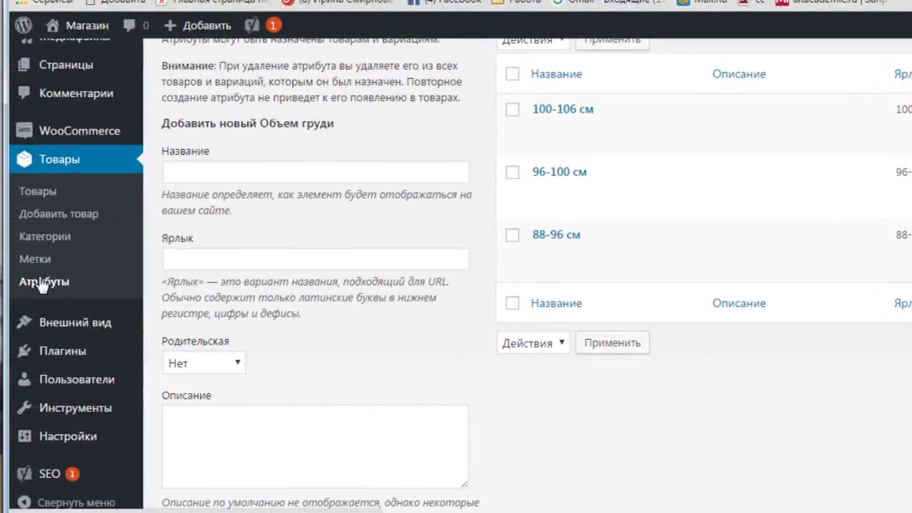
pyautogui.click(19, 285)
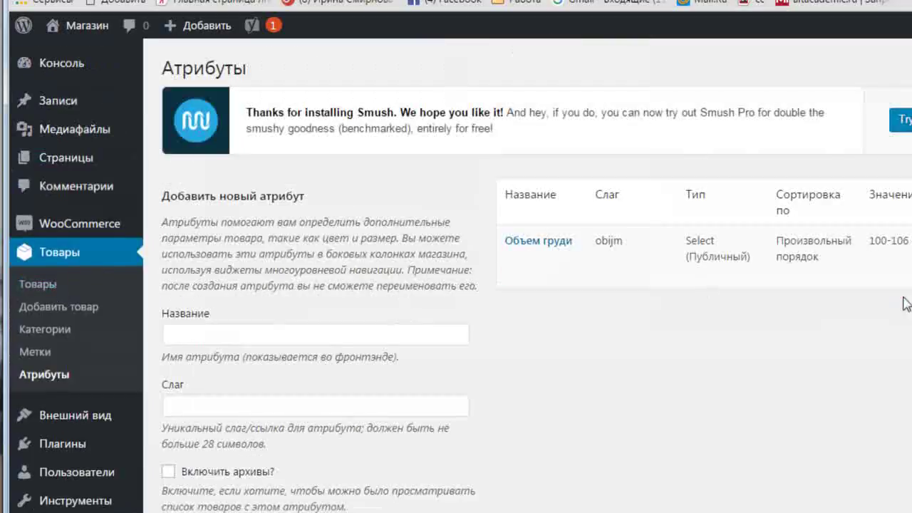
pyautogui.moveTo(908, 257)
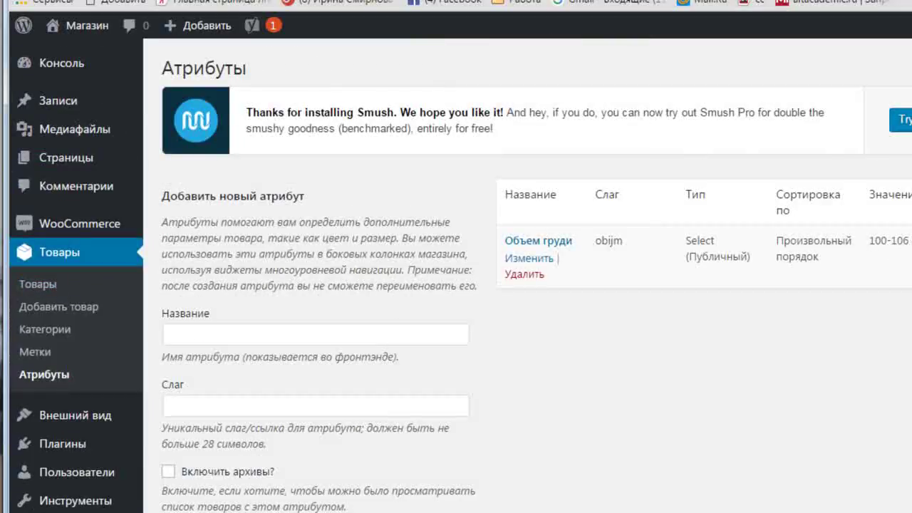
pyautogui.click(174, 337)
pyautogui.write('Разм')
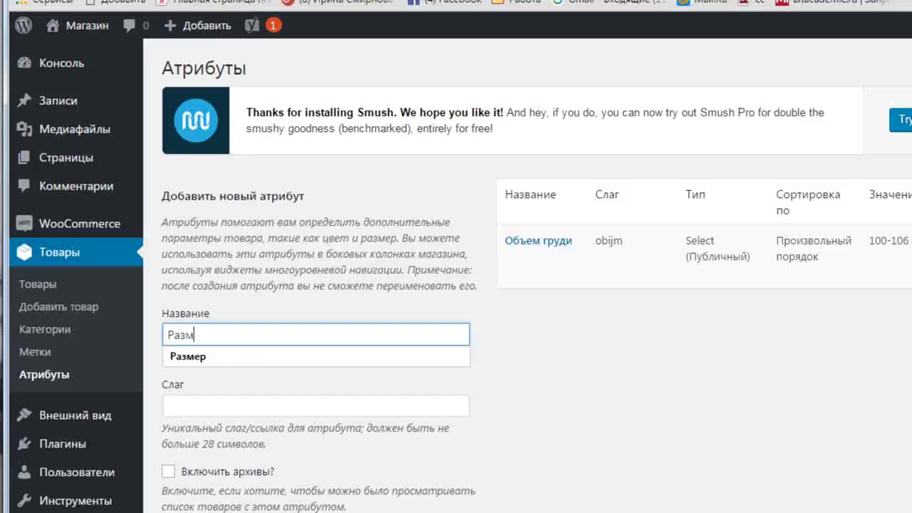
pyautogui.write('ер')
# Give the new attribute the slug "razmer", enable its archives, and add it to the store.
pyautogui.scroll(-2, 456, 285)
pyautogui.click(315, 238)
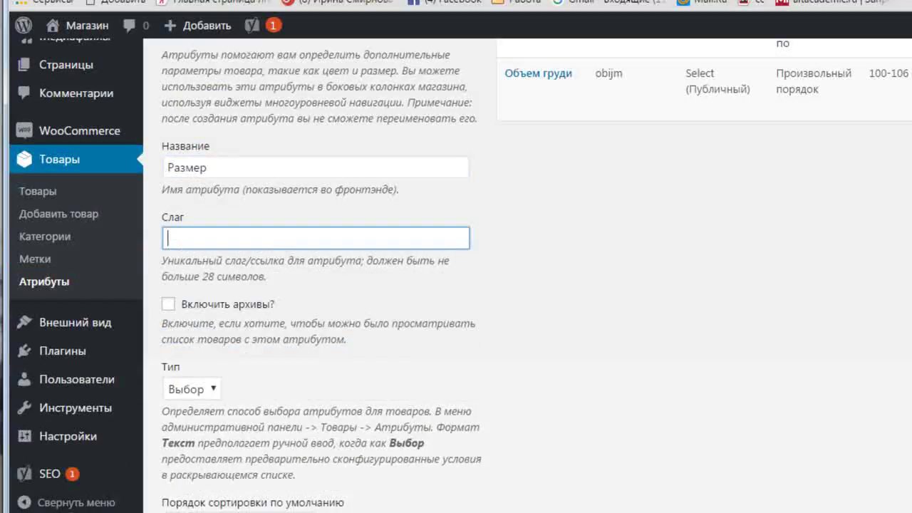
pyautogui.write('razmer')
pyautogui.click(168, 304)
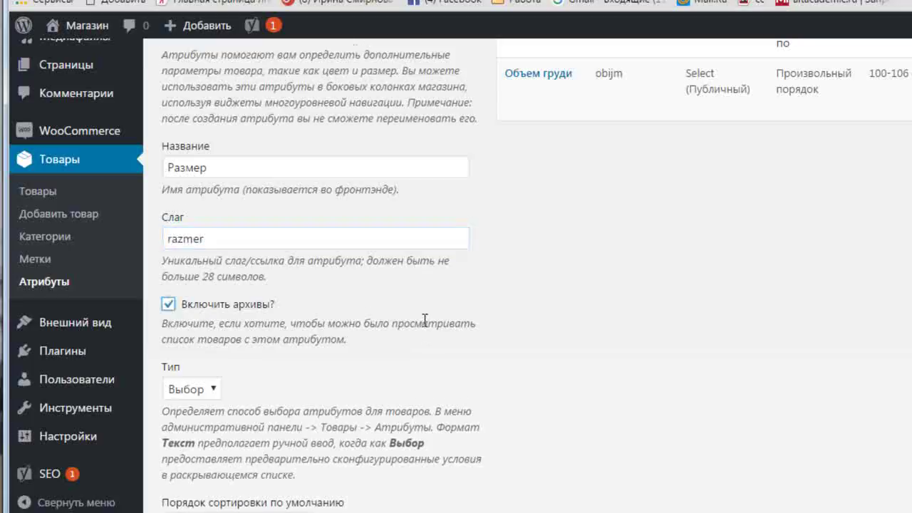
pyautogui.scroll(-2, 424, 322)
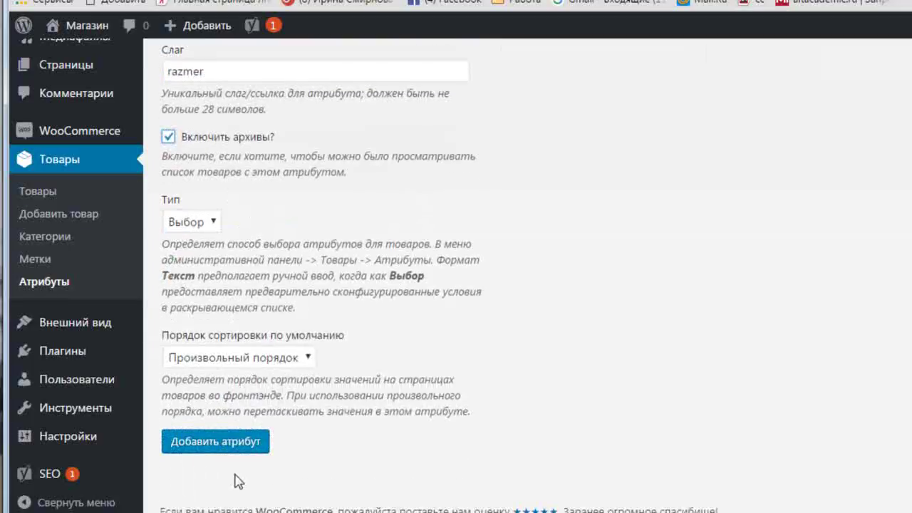
pyautogui.click(218, 443)
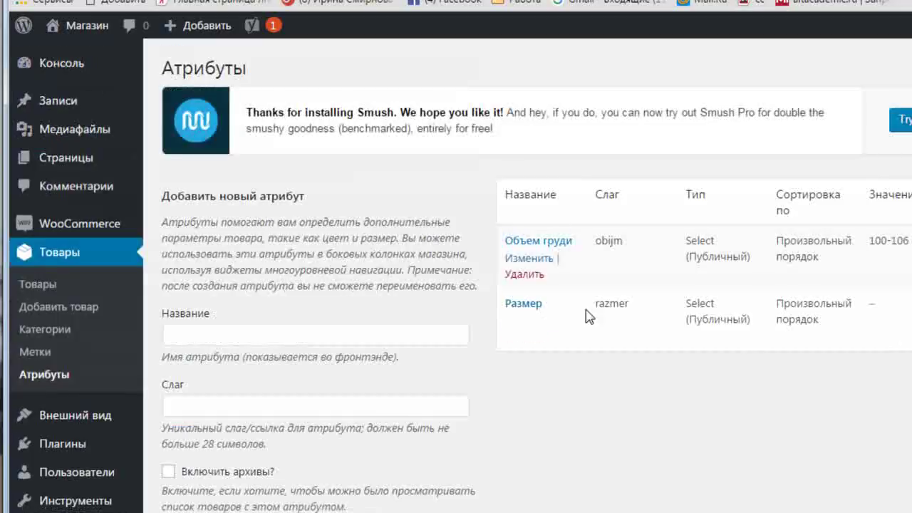
# Open the value settings of the "Размер" attribute and add the value "46-48".
pyautogui.click(884, 308)
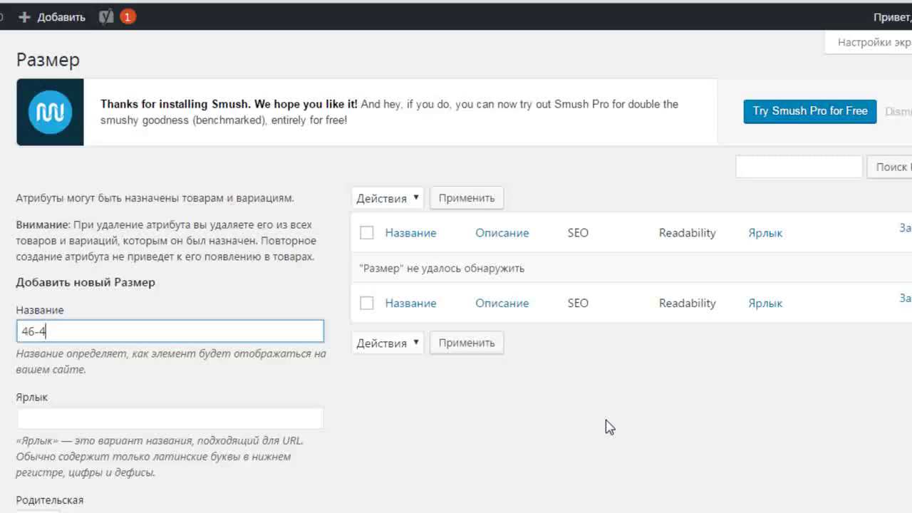
pyautogui.scroll(-4, 315, 372)
pyautogui.click(121, 457)
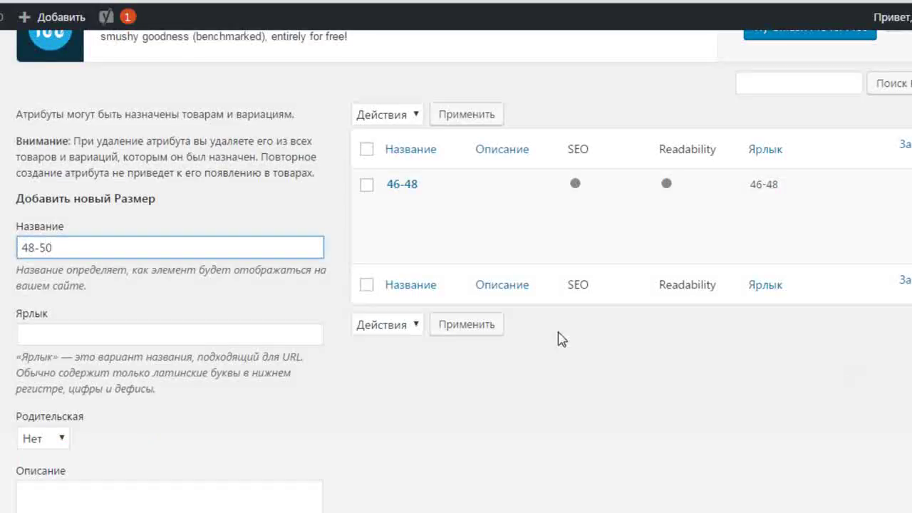
# Add the values "48-50" and "50-52" to the "Размер" attribute, leaving the slugs and descriptions empty.
pyautogui.scroll(-3, 441, 347)
pyautogui.click(25, 432)
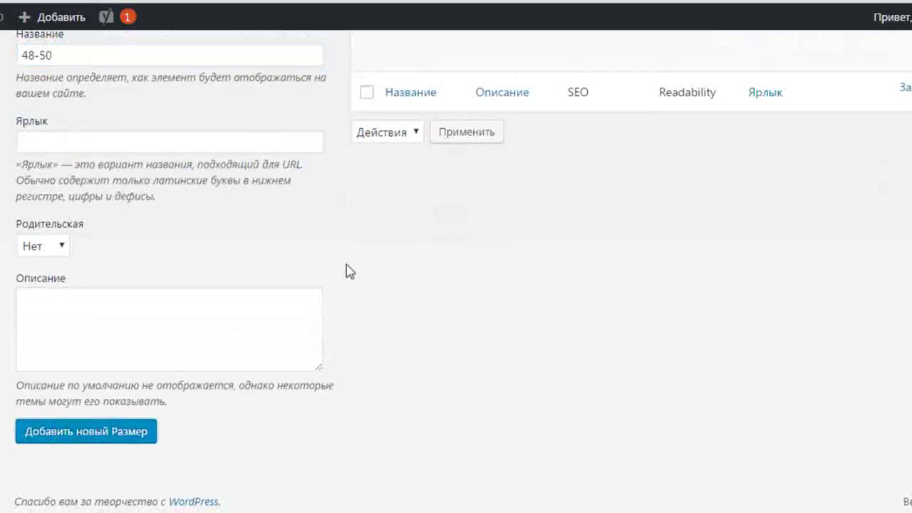
pyautogui.click(30, 332)
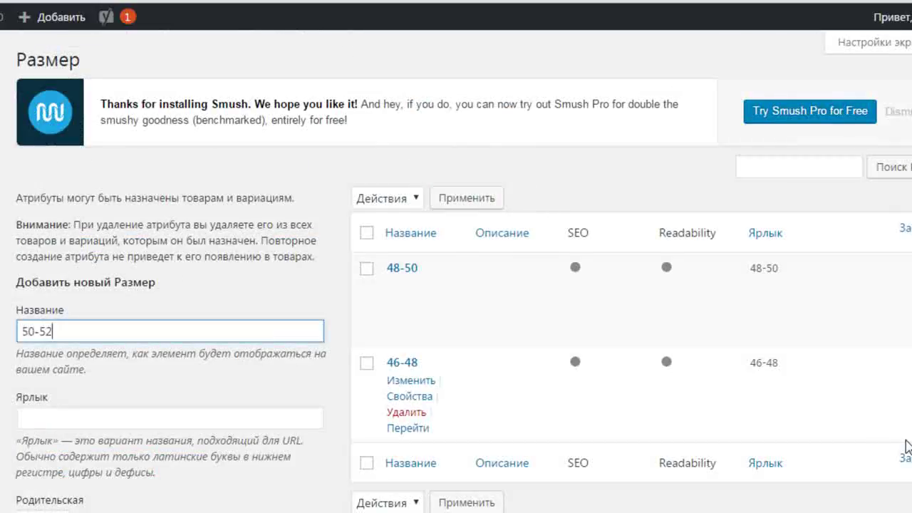
pyautogui.scroll(-4, 349, 289)
pyautogui.click(115, 436)
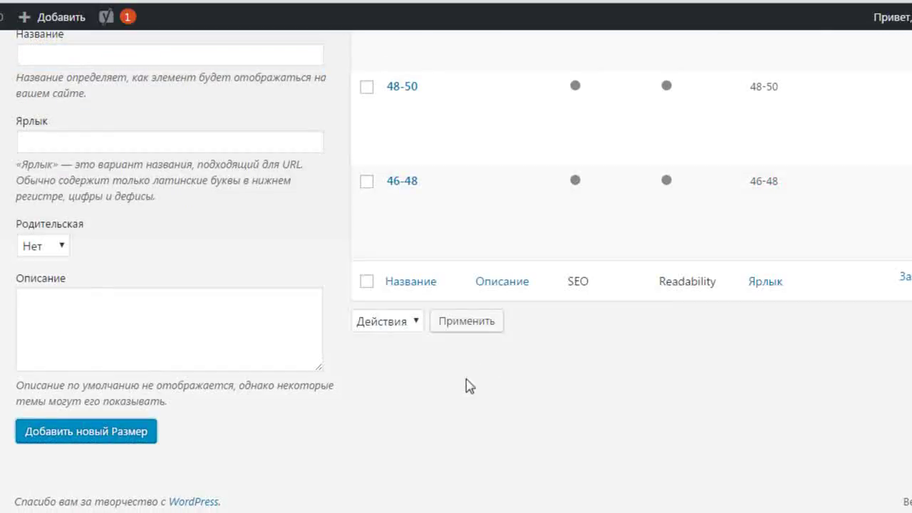
# Hide the SEO and Readability columns in the "Размер" value list.
pyautogui.scroll(4, 470, 371)
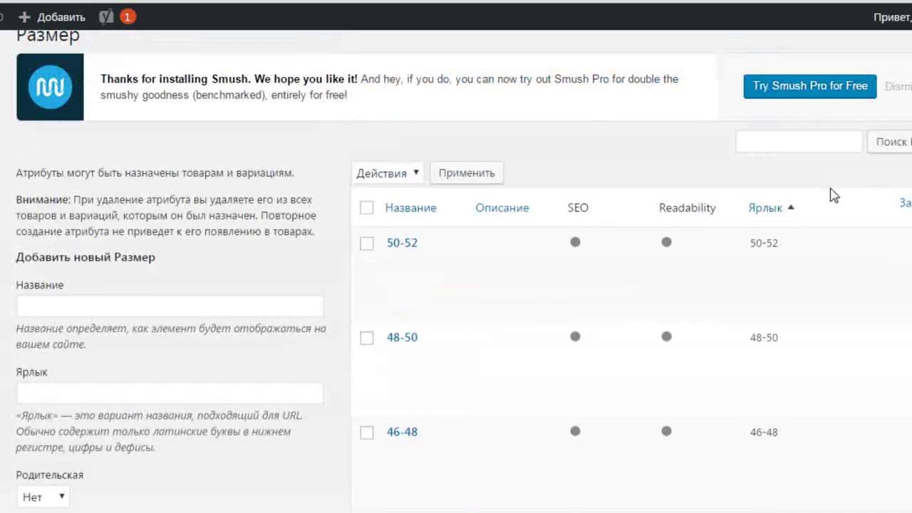
pyautogui.scroll(1, 702, 165)
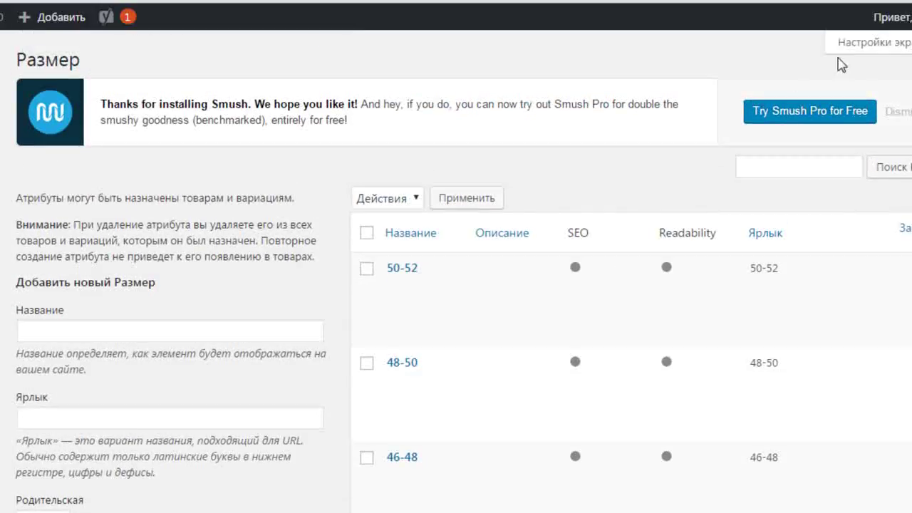
pyautogui.click(883, 43)
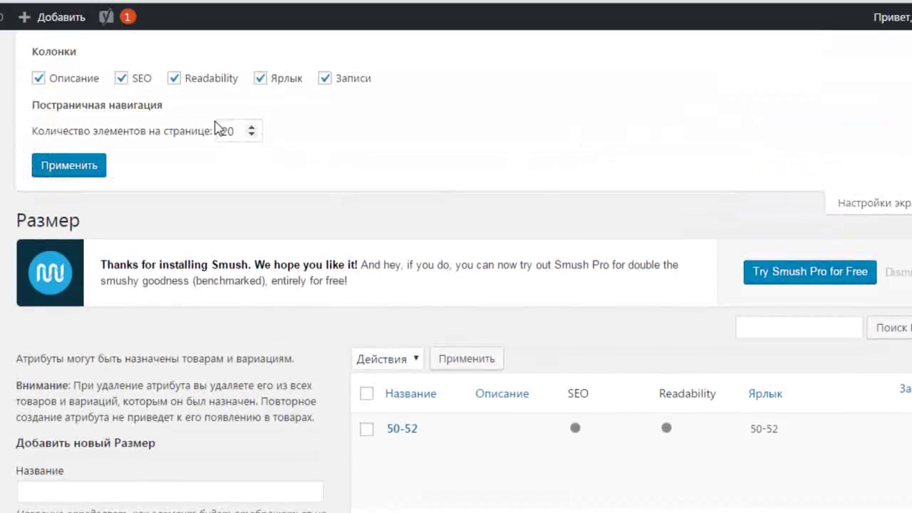
pyautogui.click(122, 78)
pyautogui.click(248, 78)
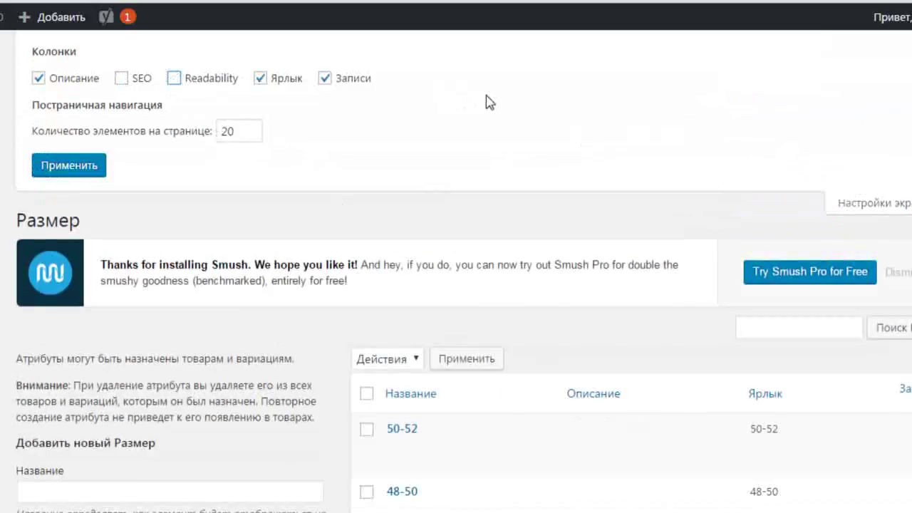
# Open the form for a new product and show the second row of formatting tools in its description editor.
pyautogui.scroll(-3, 484, 102)
pyautogui.scroll(-4, 484, 102)
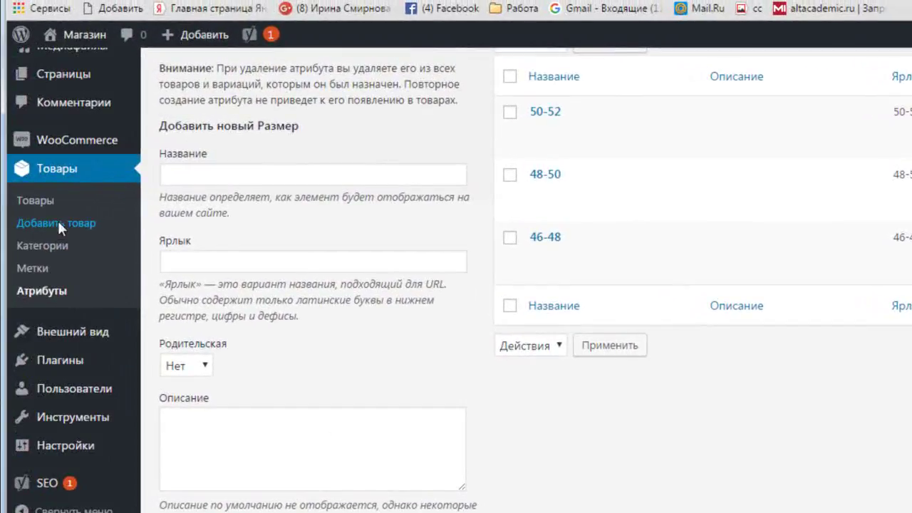
pyautogui.click(58, 223)
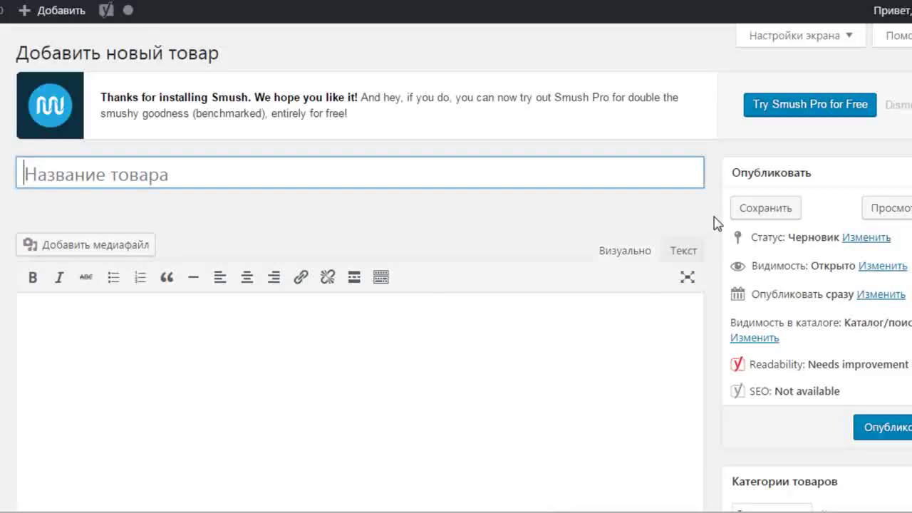
pyautogui.scroll(-1, 716, 223)
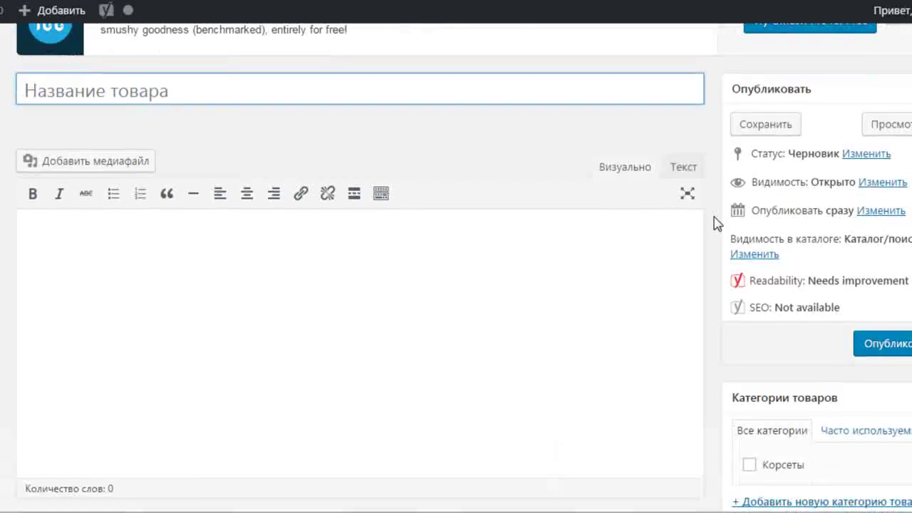
pyautogui.click(388, 199)
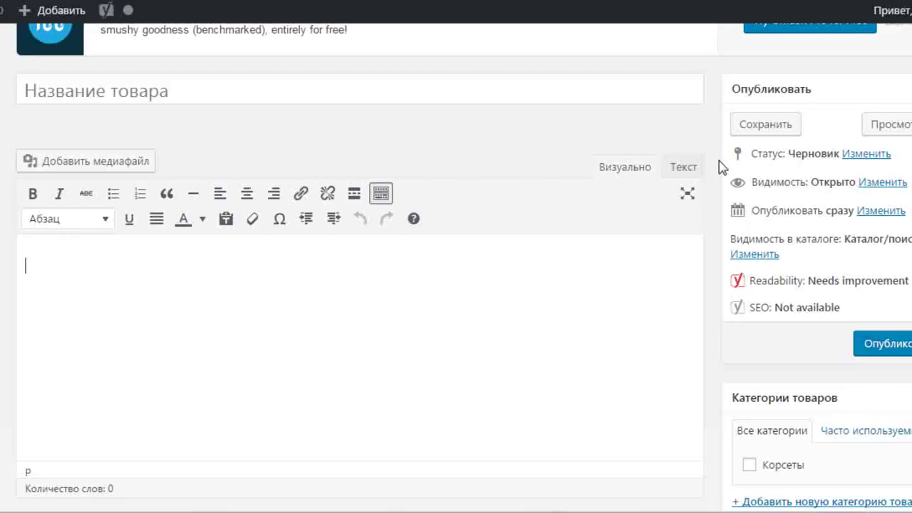
# Collapse the Yoast SEO section of the new product form and bring up the product data section.
pyautogui.scroll(-4, 710, 171)
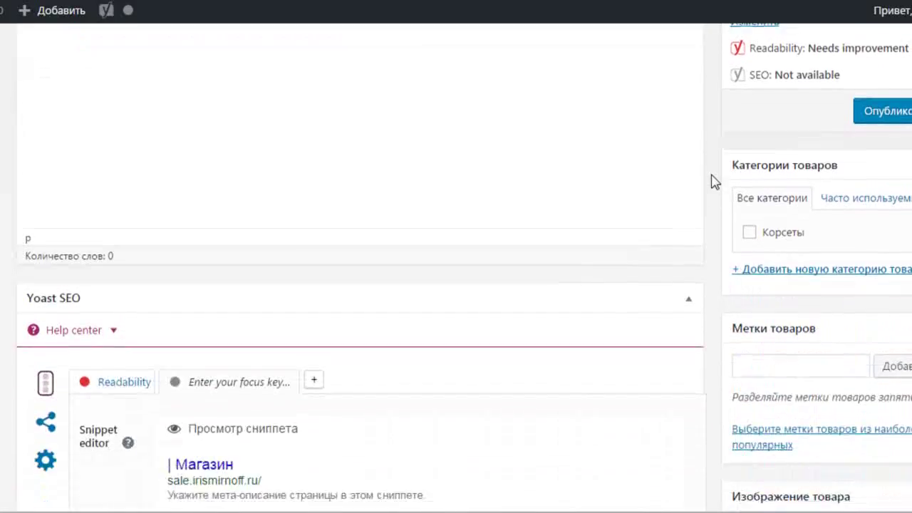
pyautogui.scroll(-3, 712, 179)
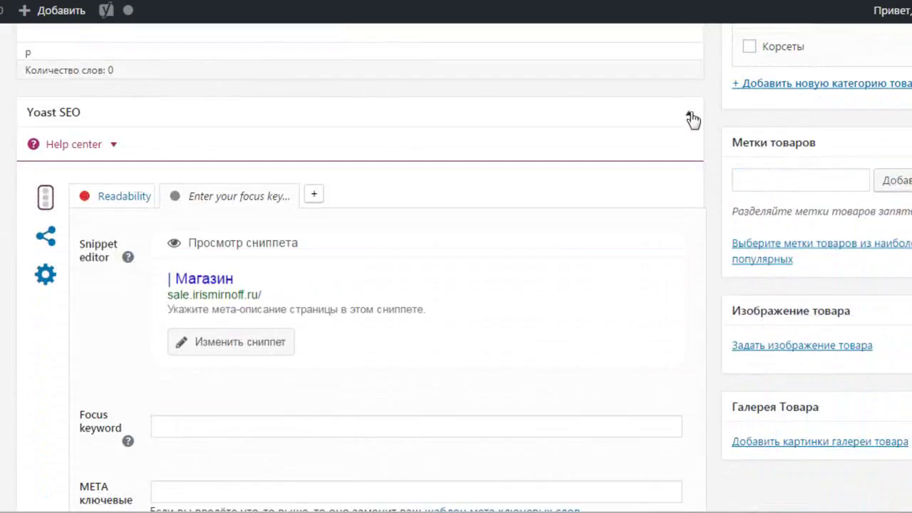
pyautogui.click(688, 113)
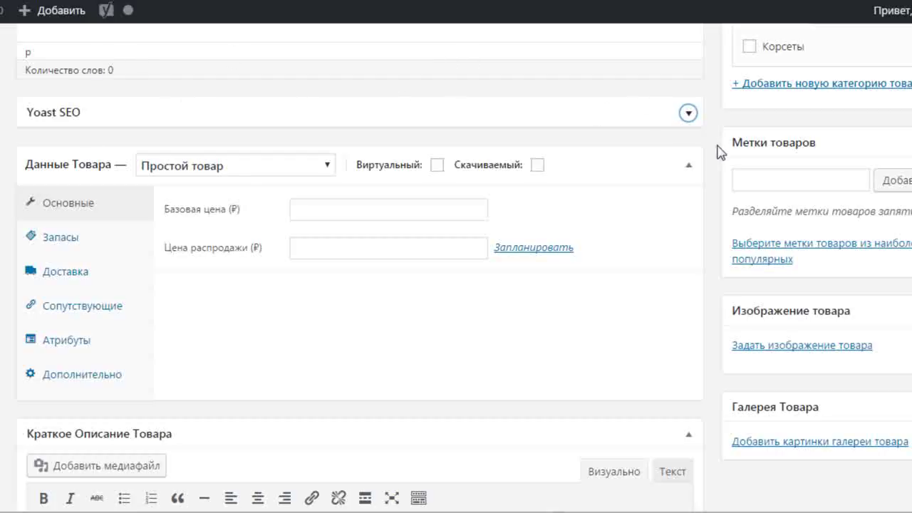
pyautogui.scroll(-1, 716, 161)
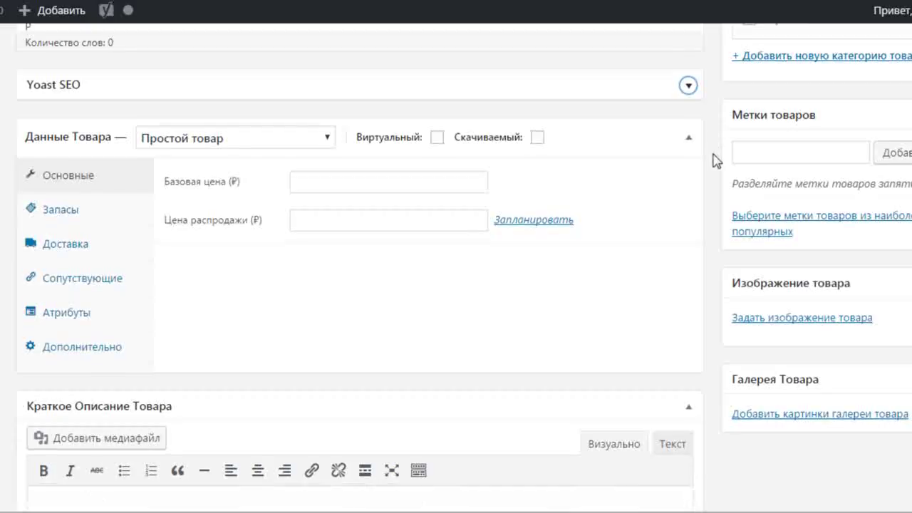
# Copy the title "Костюм «Лето»" from the Word document and enter it as the new product's name.
pyautogui.scroll(2, 716, 161)
pyautogui.scroll(3, 716, 160)
pyautogui.scroll(3, 716, 161)
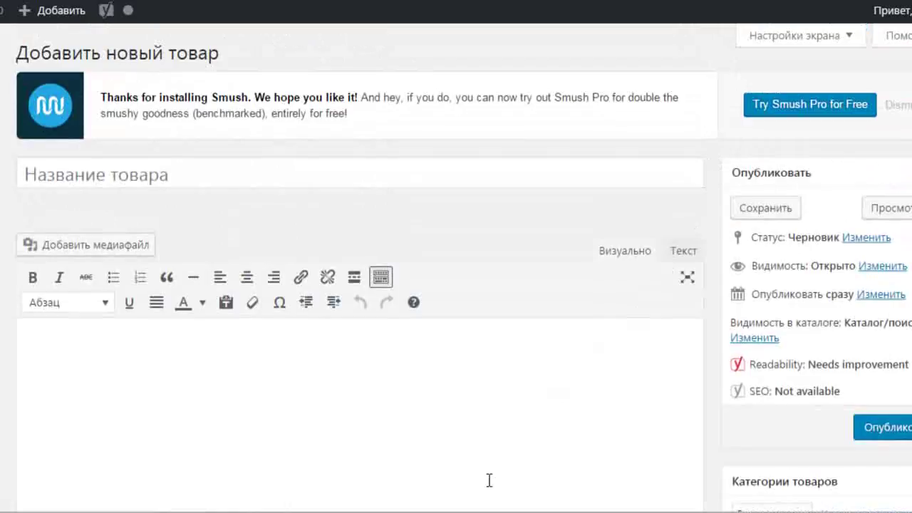
pyautogui.hotkey('alt', 'Tab')
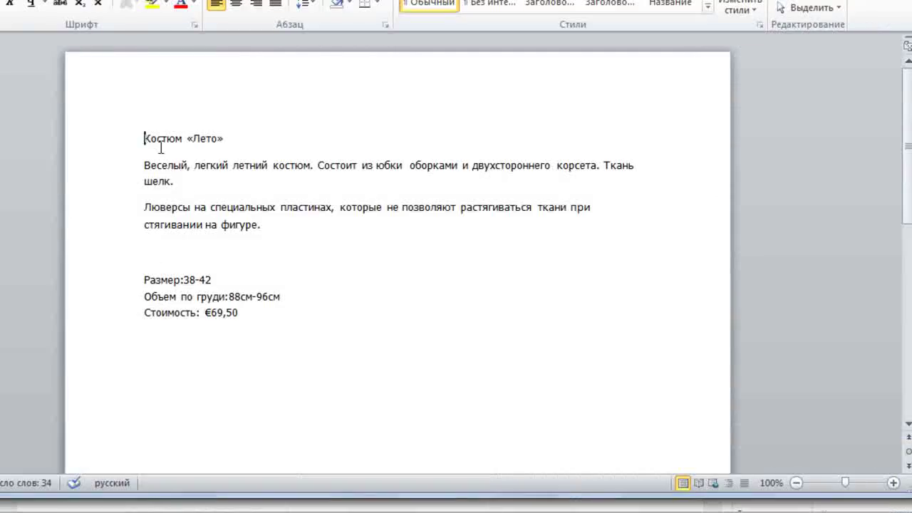
pyautogui.moveTo(144, 137); pyautogui.dragTo(228, 128)
pyautogui.hotkey('ctrl', 'c')
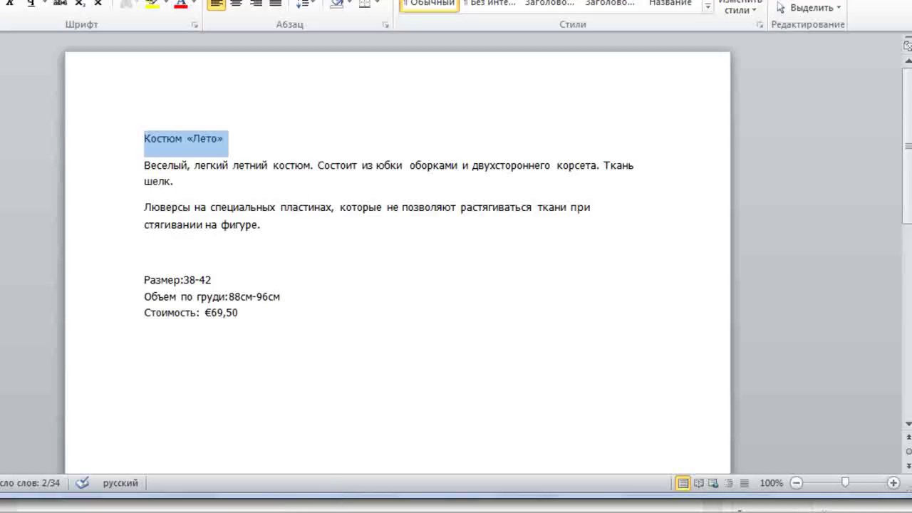
pyautogui.click(189, 437)
pyautogui.click(29, 172)
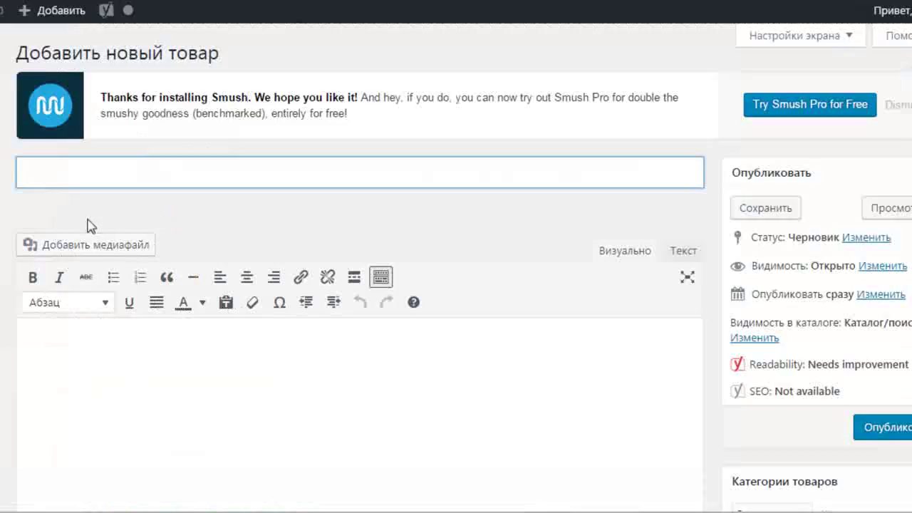
pyautogui.hotkey('ctrl', 'v')
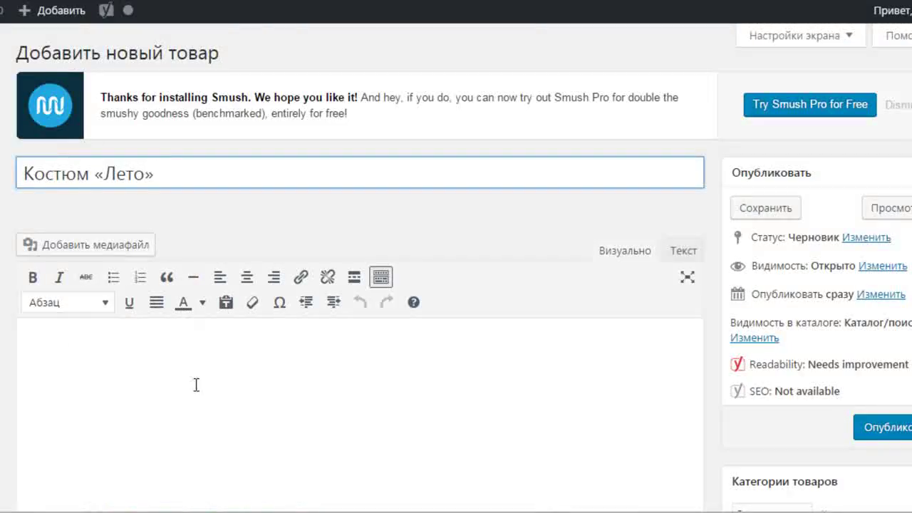
# Fill the product description with the two paragraphs from the Word document, from "Веселый, легкий летний костюм" to "при стягивании на фигуре".
pyautogui.click(37, 345)
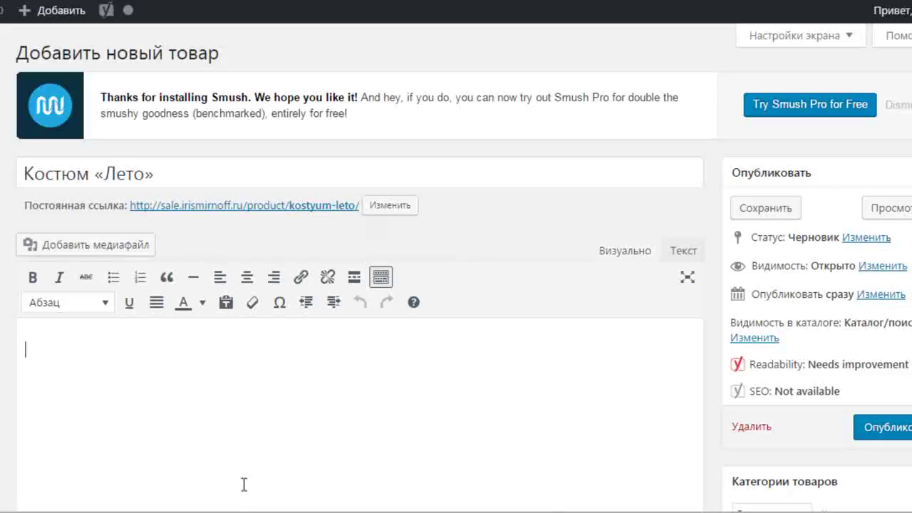
pyautogui.click(394, 510)
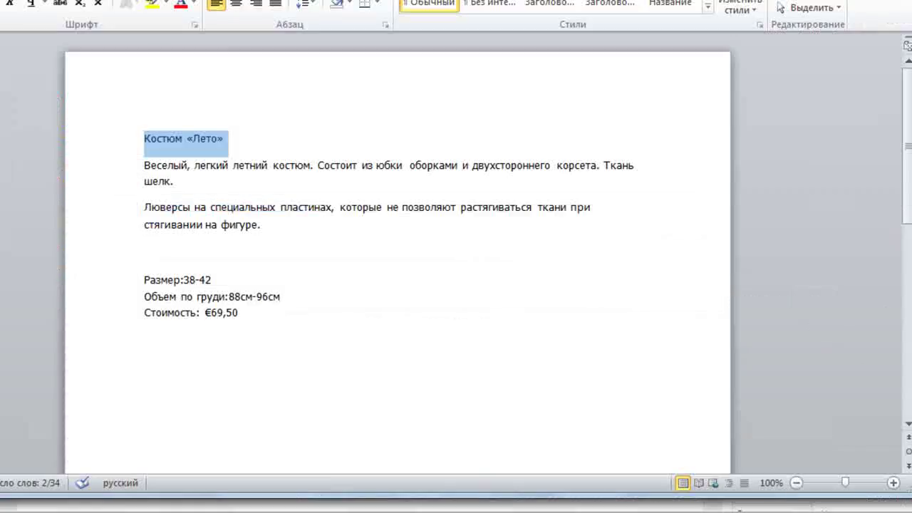
pyautogui.moveTo(145, 167); pyautogui.dragTo(269, 228)
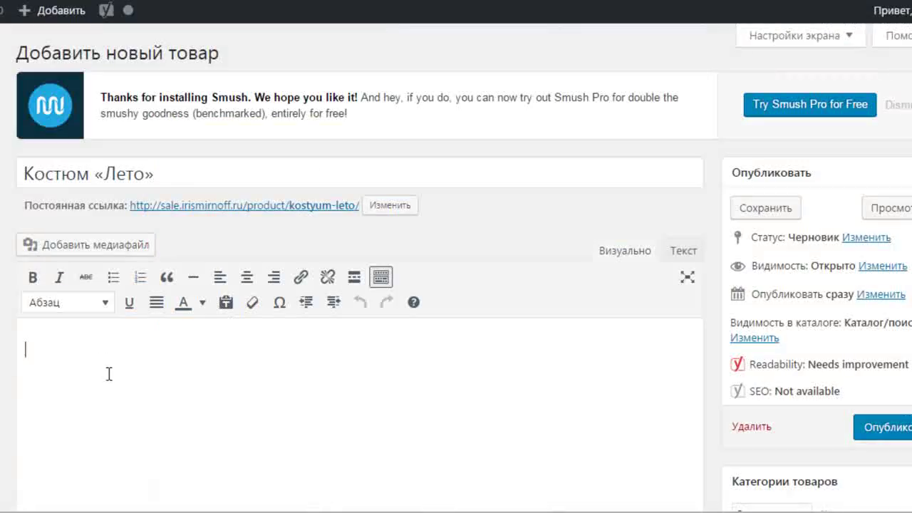
pyautogui.write('Веселый, легкий летний костюм. Состоит из юбки  оборками и двухстороннего корсета. Ткань шелк. Люверсы на специальных пластинах, которые не позволяют растягиваться ткани при стягивании на фигуре.')
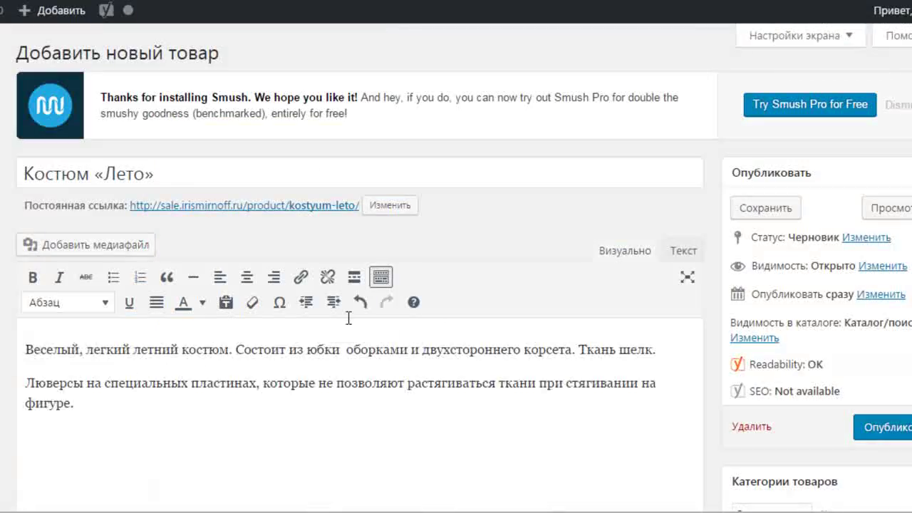
pyautogui.scroll(-5, 487, 289)
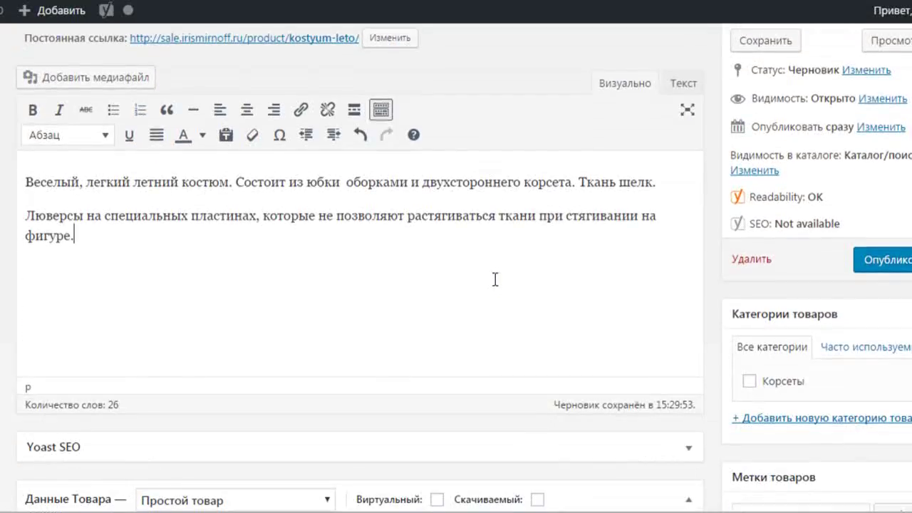
pyautogui.scroll(3, 494, 279)
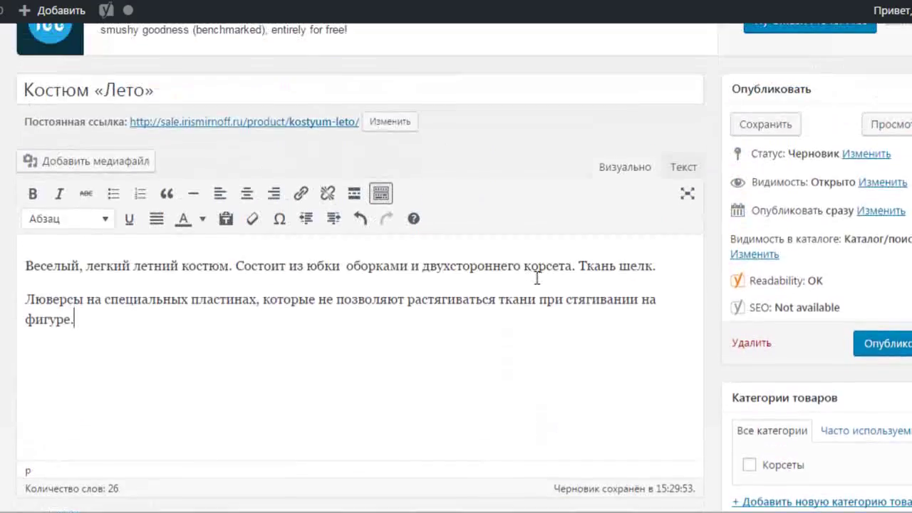
# Check the size, bust and price lines in the Word document and return to the product form.
pyautogui.scroll(-2, 537, 279)
pyautogui.moveTo(394, 512)
pyautogui.click(326, 390)
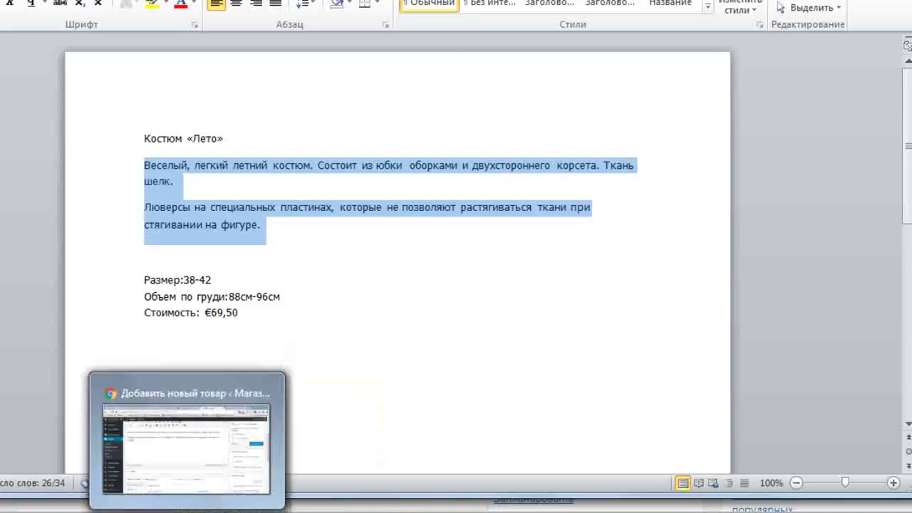
pyautogui.moveTo(187, 505)
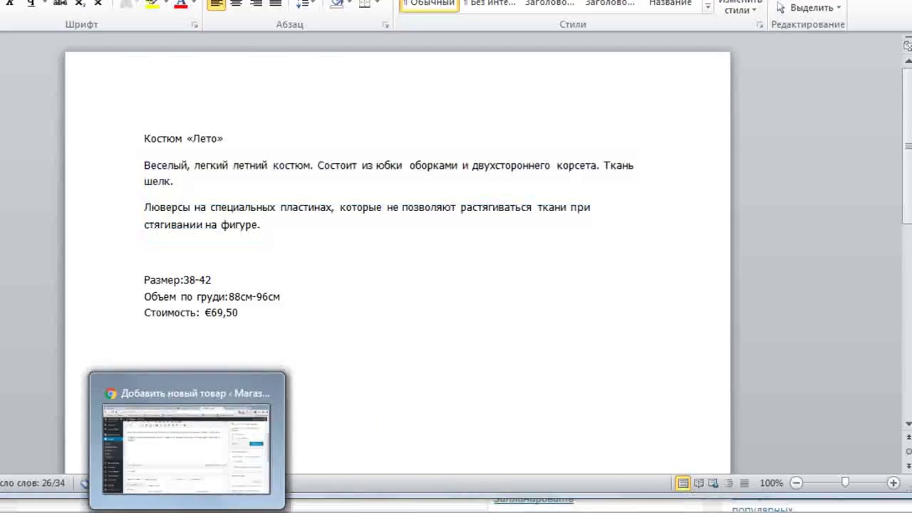
pyautogui.click(186, 445)
# Review the available product types in the product data, leaving "Простой товар" selected.
pyautogui.scroll(-3, 411, 276)
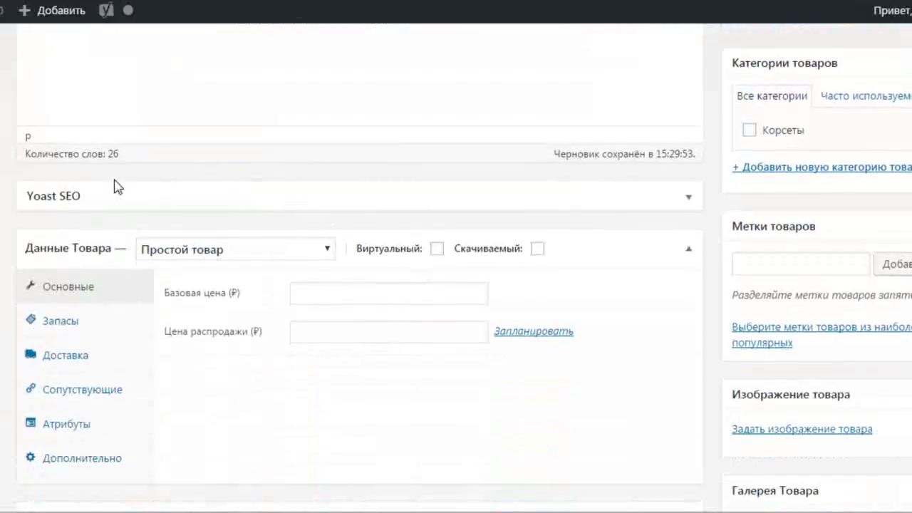
pyautogui.click(329, 251)
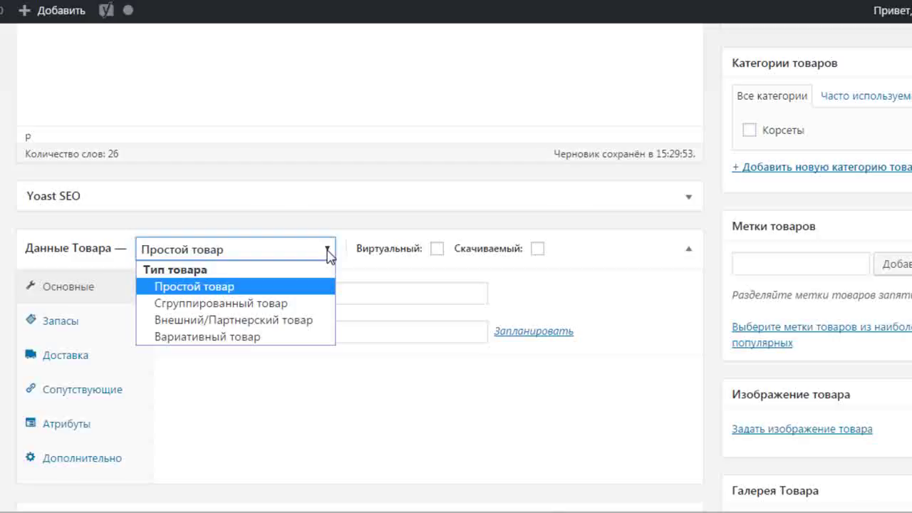
pyautogui.click(329, 255)
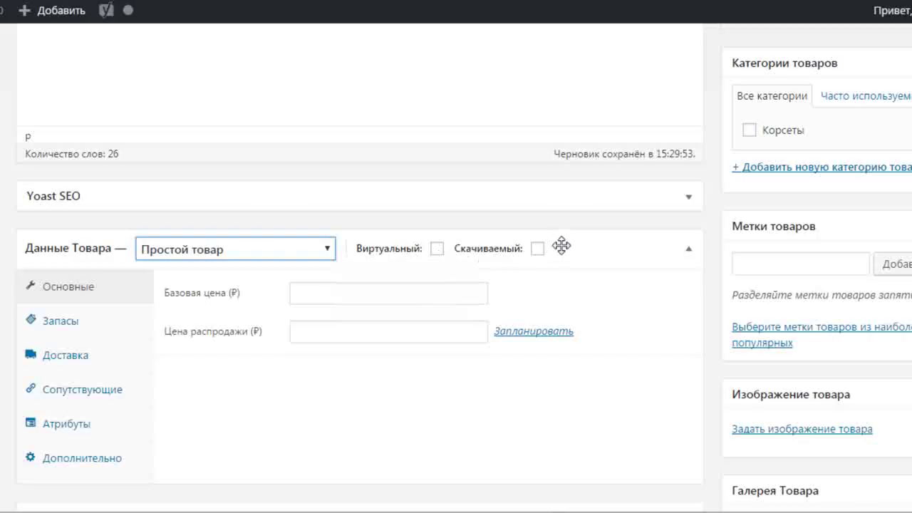
pyautogui.moveTo(539, 253)
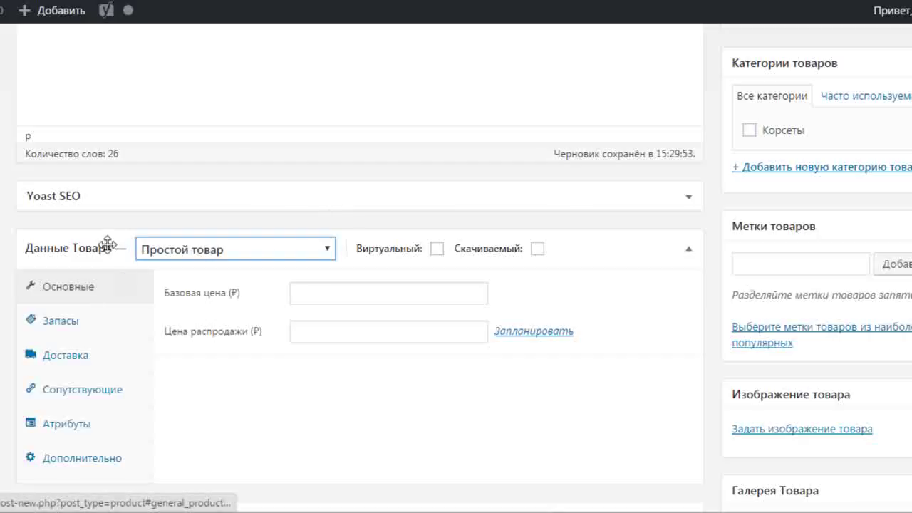
# Set the product's base price to 2000 in the general product data.
pyautogui.click(89, 292)
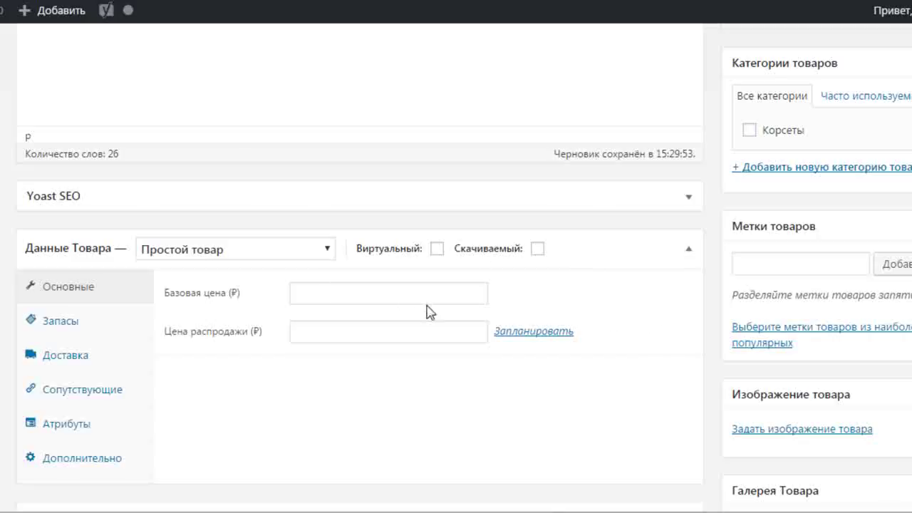
pyautogui.click(307, 293)
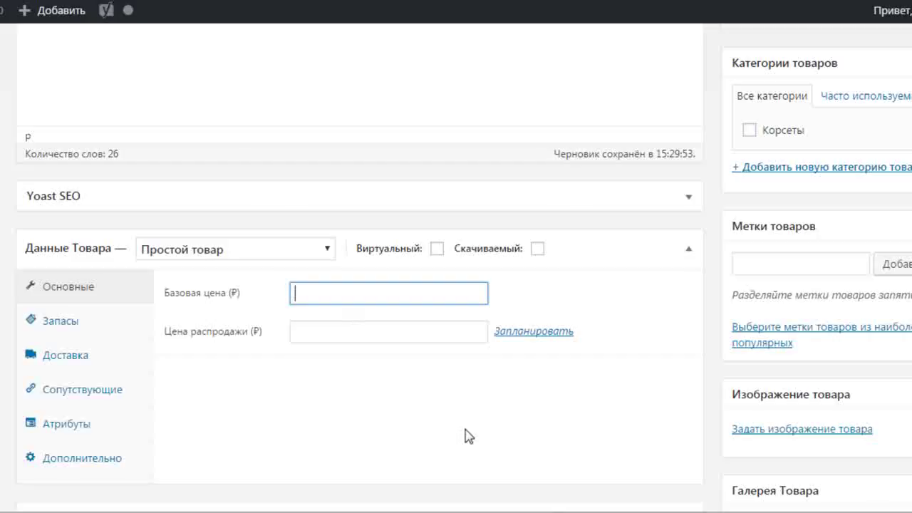
pyautogui.write('2000')
# Try a sale price of 1500 with the sale date fields shown, cancel the schedule and clear the sale price.
pyautogui.click(307, 331)
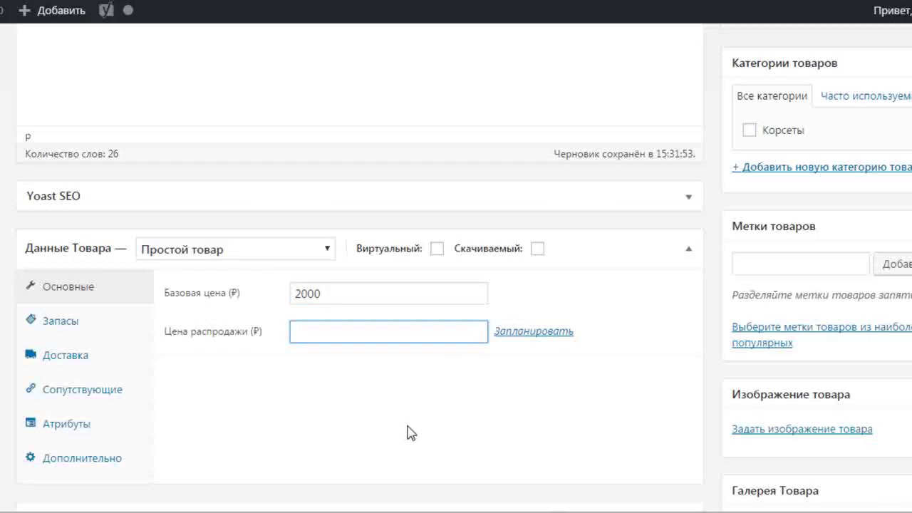
pyautogui.write('1500')
pyautogui.click(546, 332)
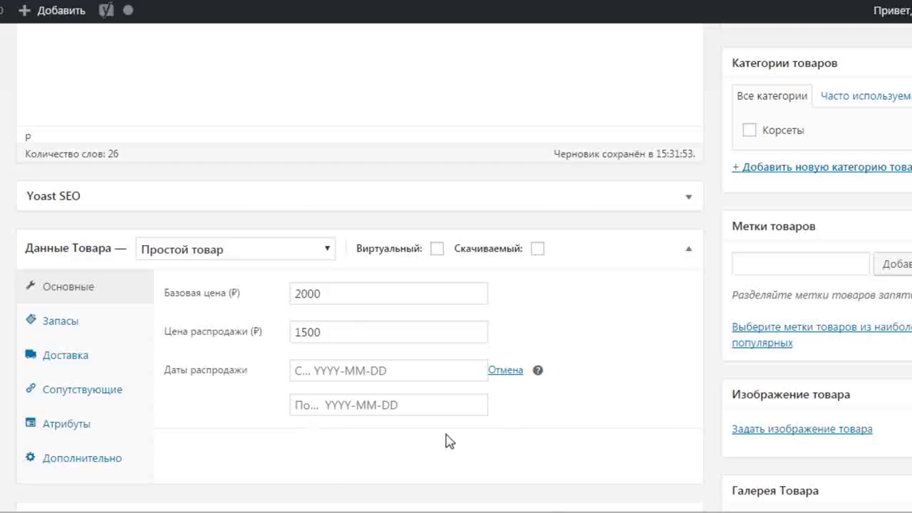
pyautogui.click(507, 371)
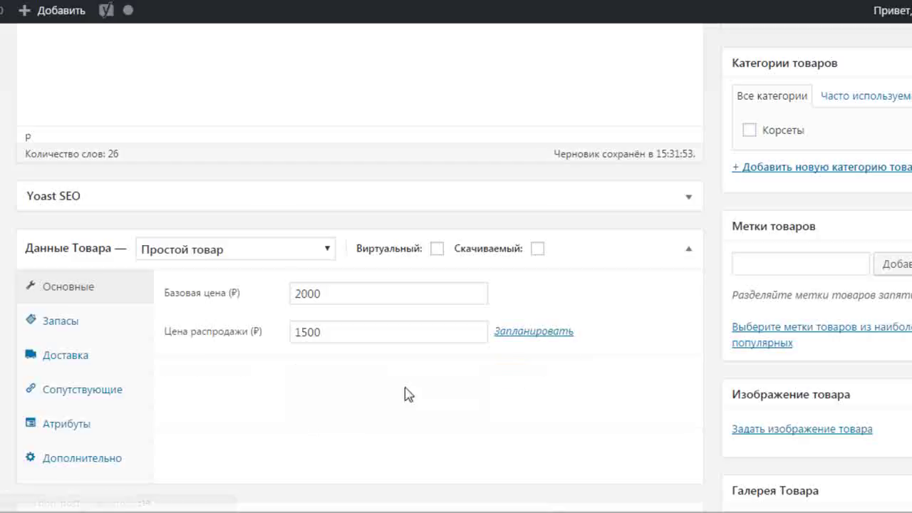
pyautogui.moveTo(358, 332); pyautogui.dragTo(292, 345)
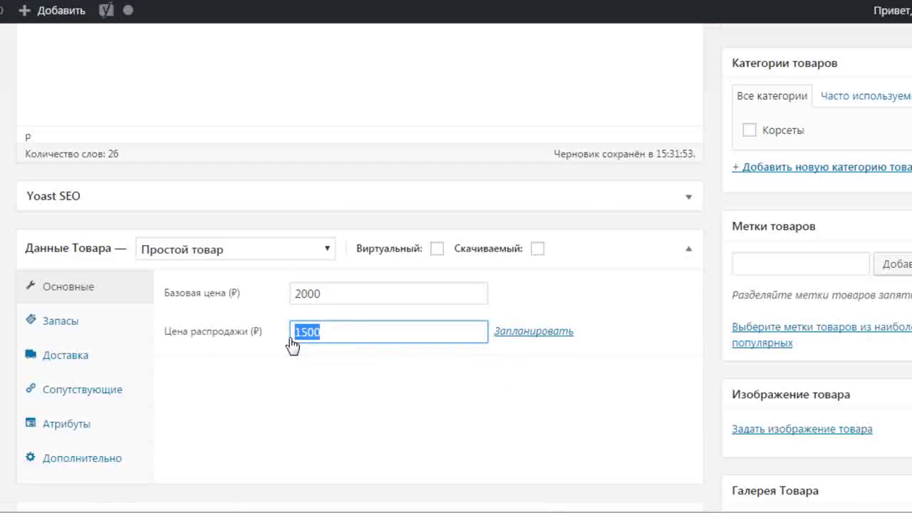
pyautogui.press('BackSpace')
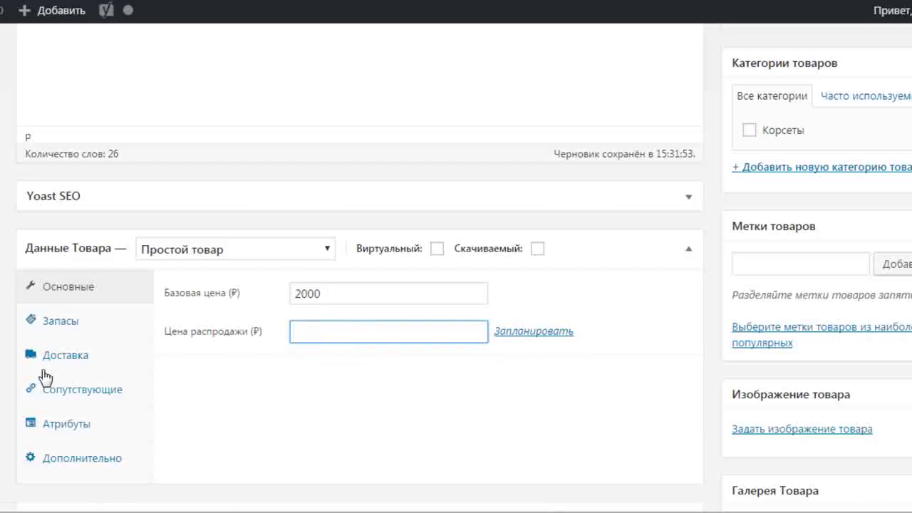
# Enable stock management for the product and set the stock quantity to 1.
pyautogui.click(50, 324)
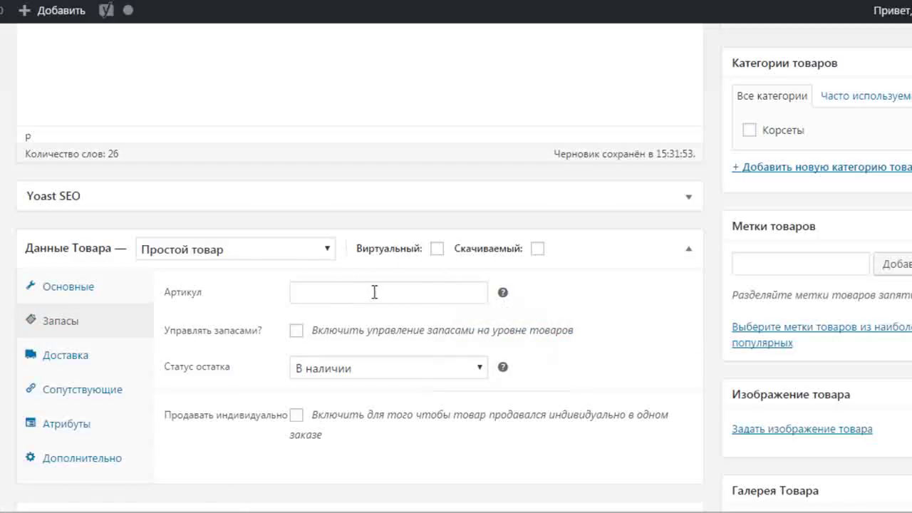
pyautogui.click(296, 330)
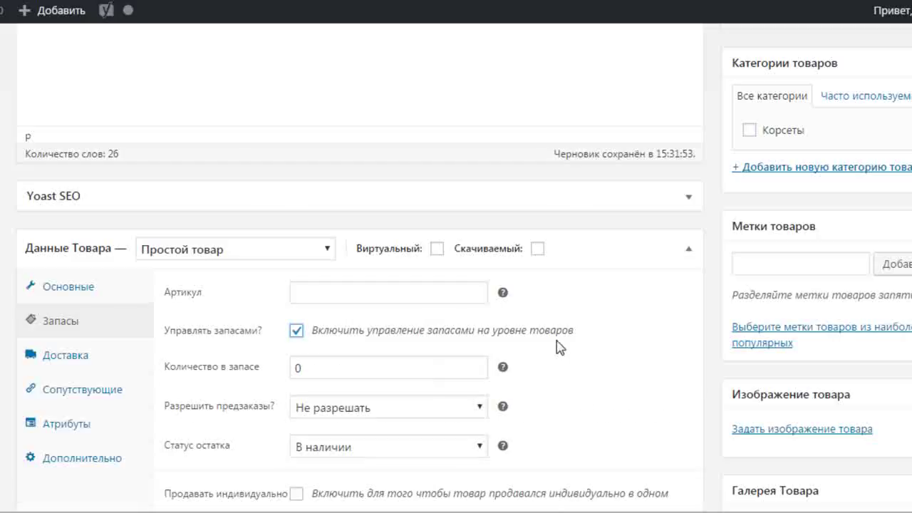
pyautogui.scroll(-2, 576, 328)
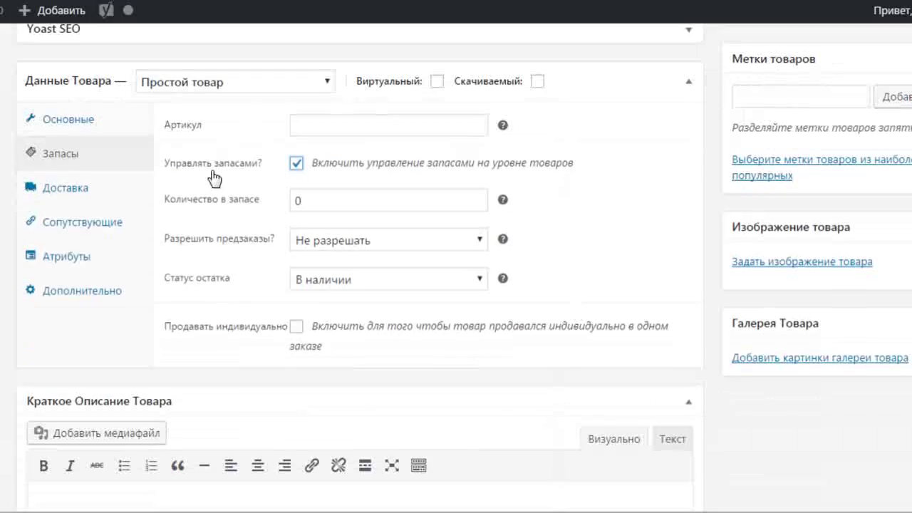
pyautogui.click(313, 208)
pyautogui.moveTo(314, 207); pyautogui.dragTo(294, 202)
pyautogui.write('1')
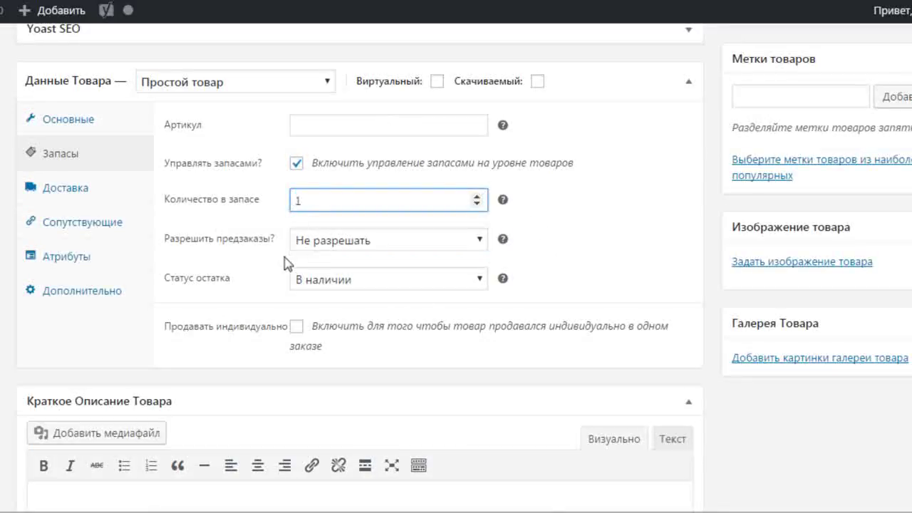
# Choose "Не разрешать" for preorders and keep the stock status at "В наличии".
pyautogui.click(482, 242)
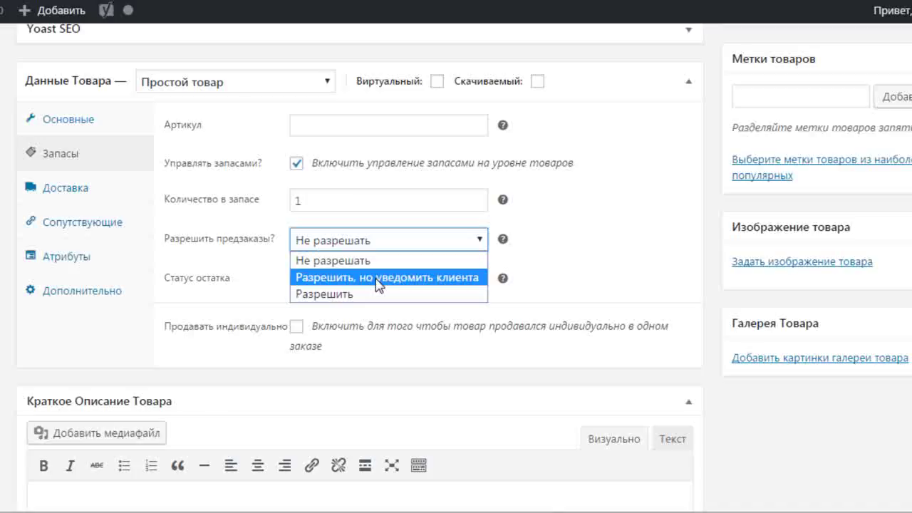
pyautogui.click(390, 261)
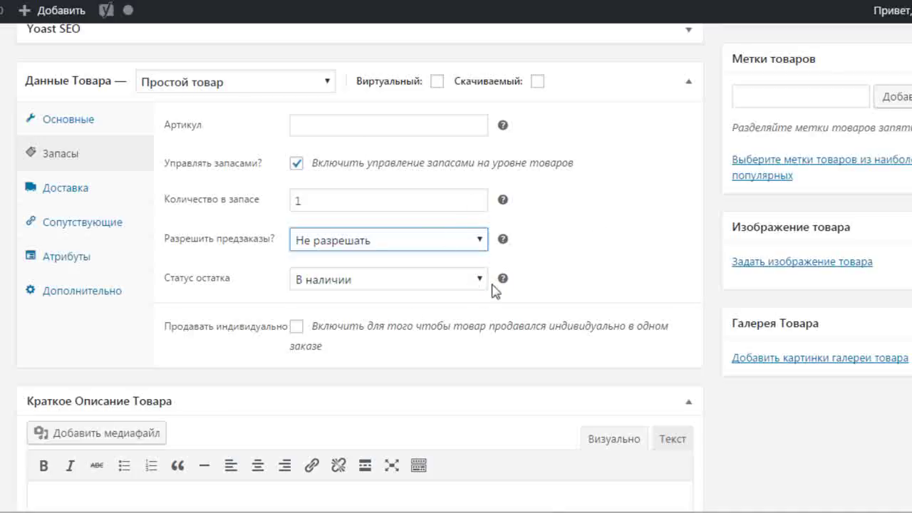
pyautogui.click(479, 280)
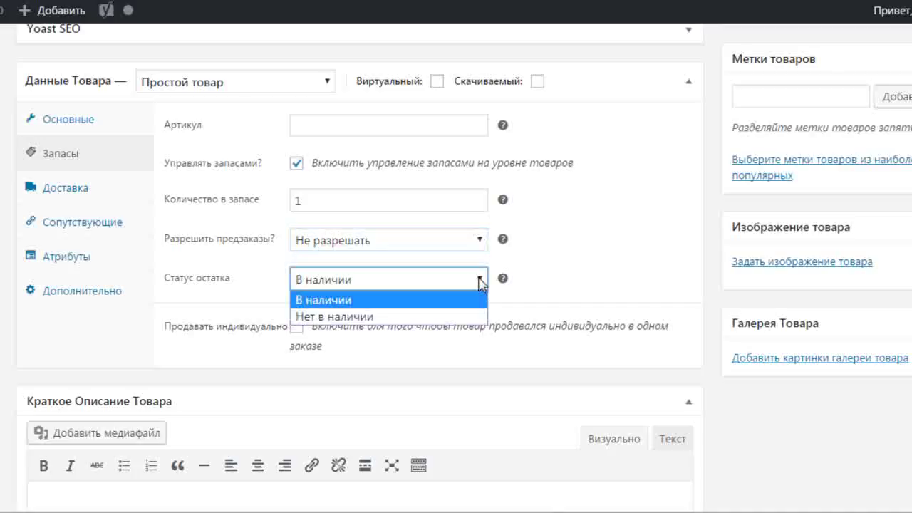
pyautogui.click(480, 283)
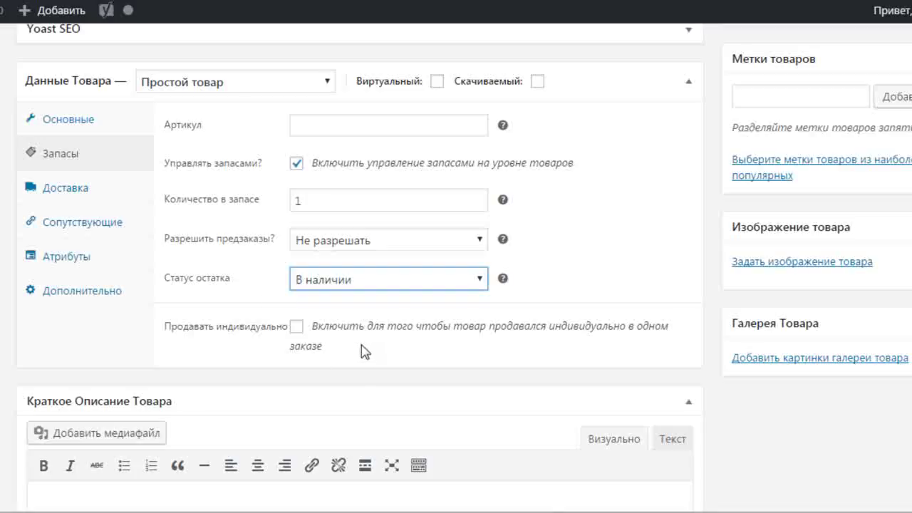
# Review the product's shipping settings and its linked-product options, including the "Группировка" product search.
pyautogui.click(79, 191)
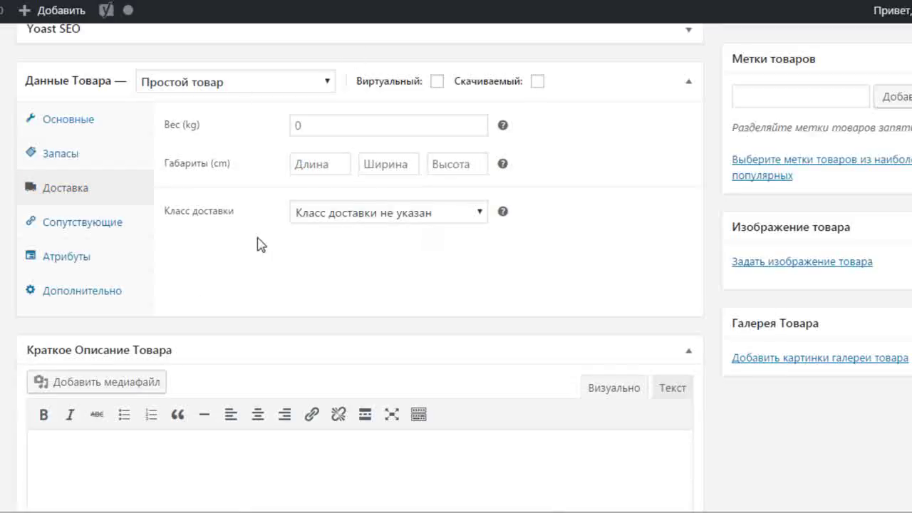
pyautogui.click(83, 225)
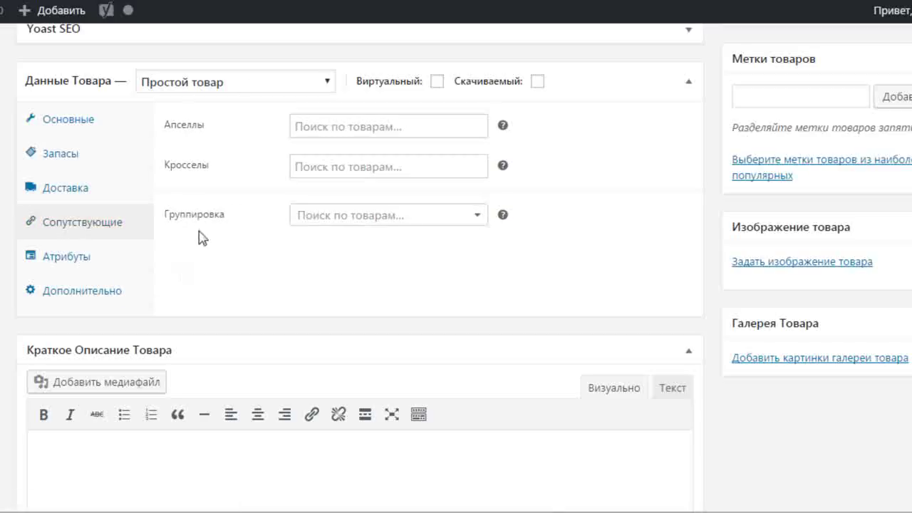
pyautogui.click(479, 215)
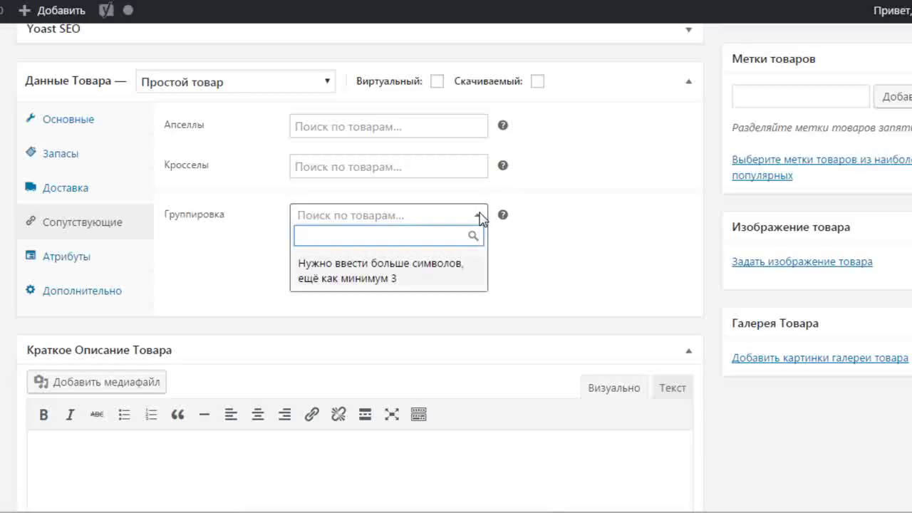
pyautogui.click(479, 217)
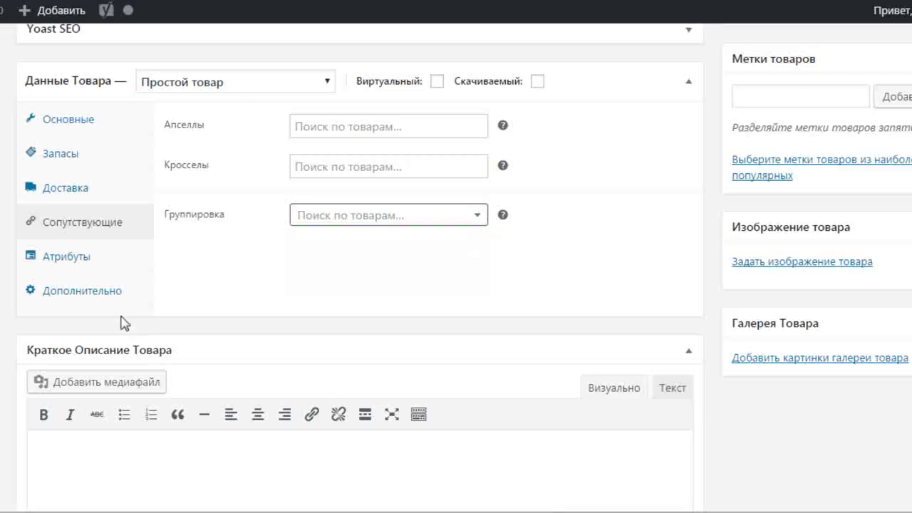
# Add the "Объем груди" attribute to the product with the value "88-96 см" and save the attributes.
pyautogui.click(86, 258)
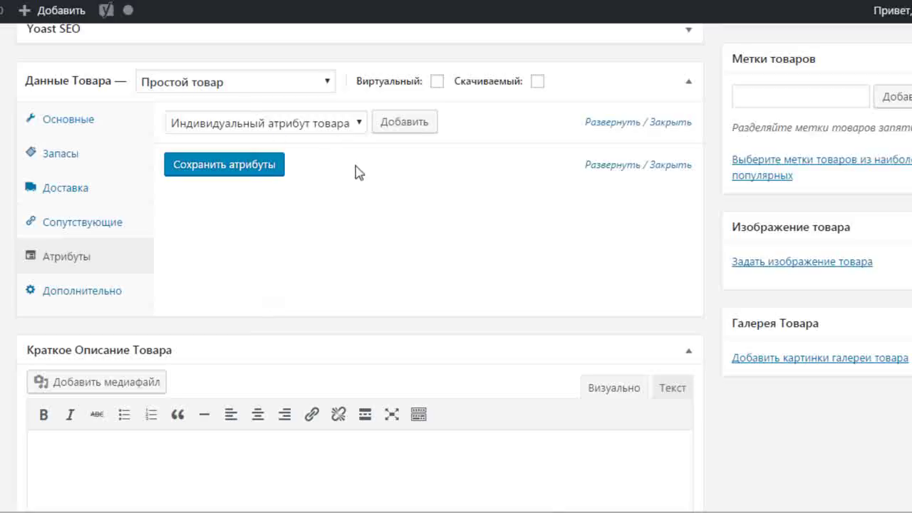
pyautogui.click(362, 126)
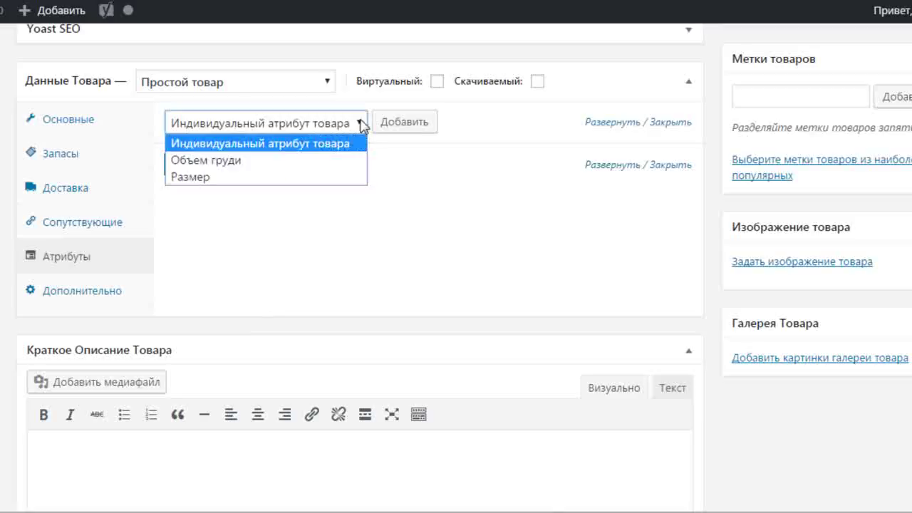
pyautogui.click(242, 161)
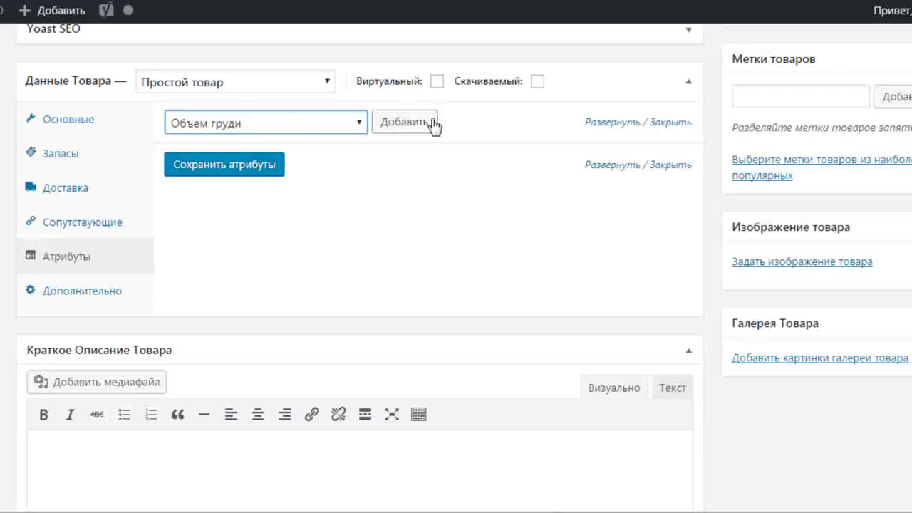
pyautogui.click(403, 122)
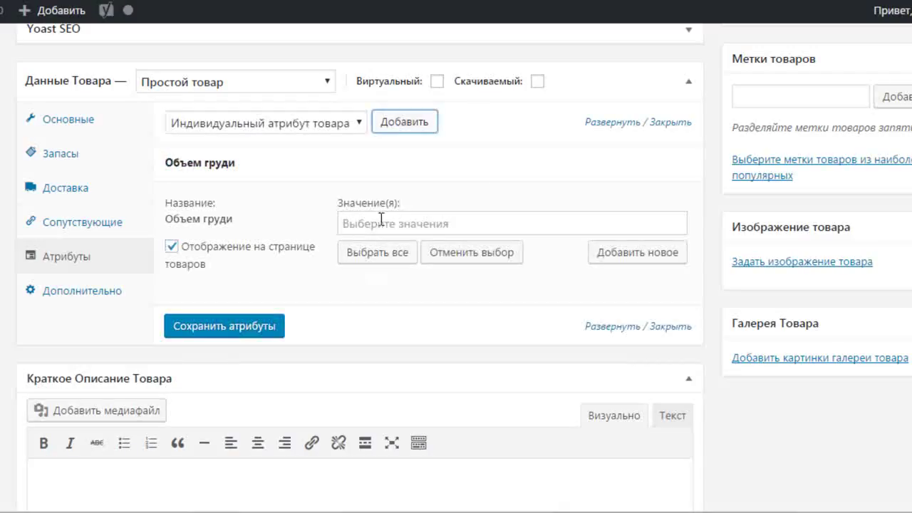
pyautogui.click(357, 224)
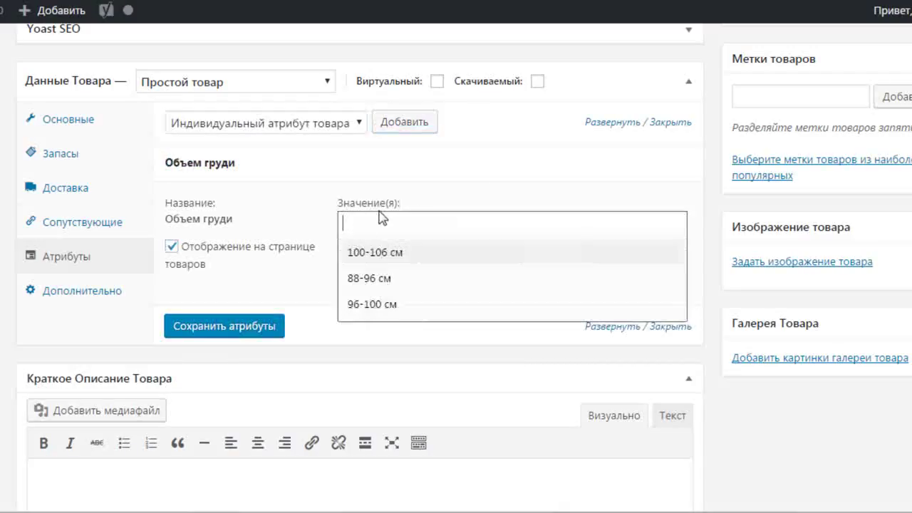
pyautogui.click(436, 196)
pyautogui.click(353, 226)
pyautogui.click(386, 285)
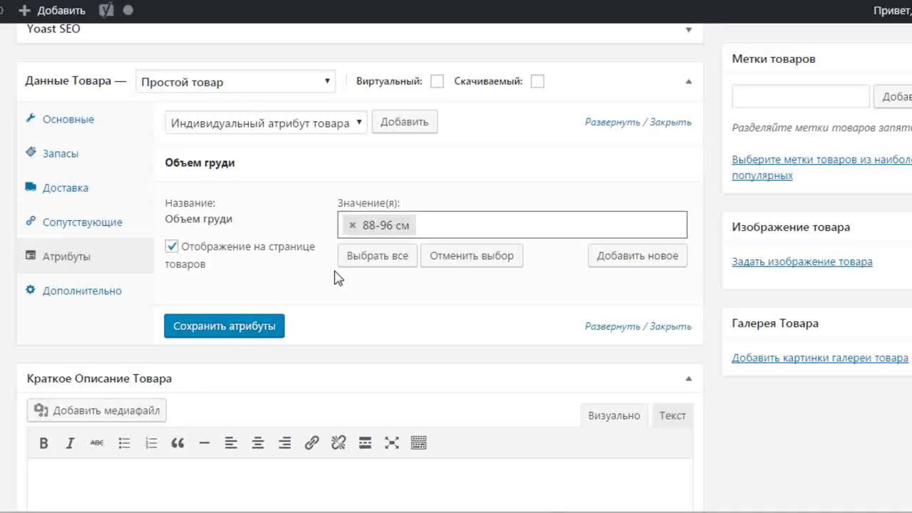
pyautogui.click(247, 325)
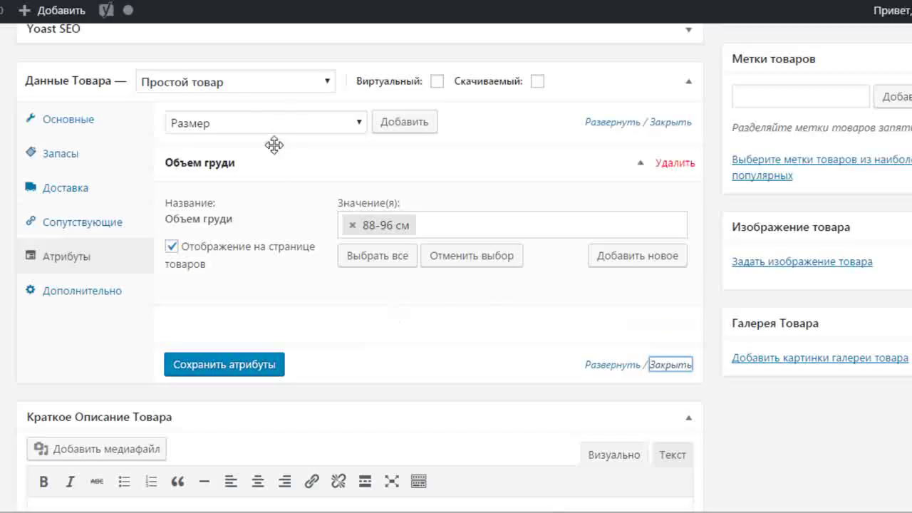
# Add the "Размер" attribute to the product with the value "46-48" and save the attributes.
pyautogui.click(360, 123)
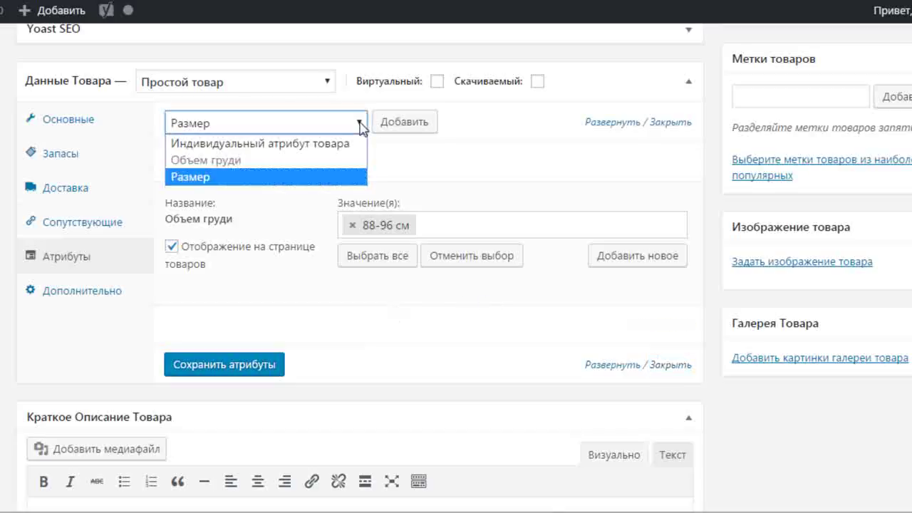
pyautogui.click(361, 125)
pyautogui.click(413, 125)
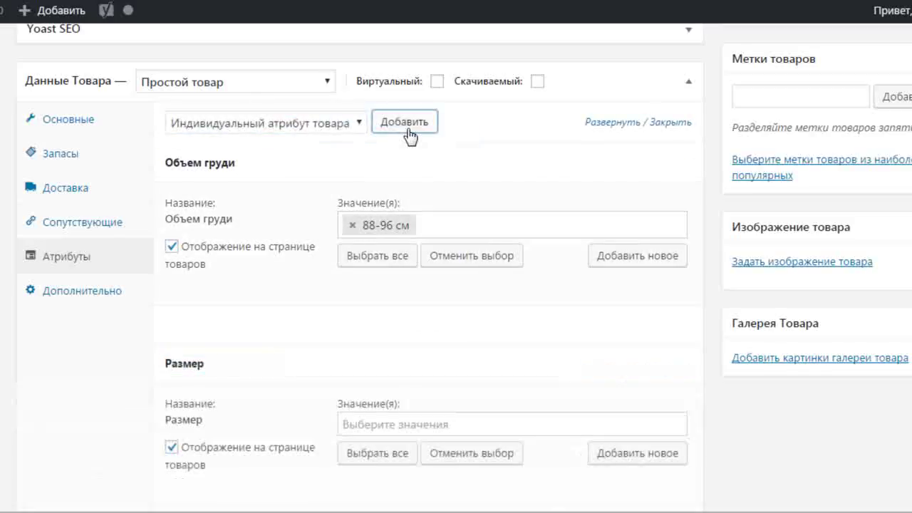
pyautogui.scroll(-2, 470, 336)
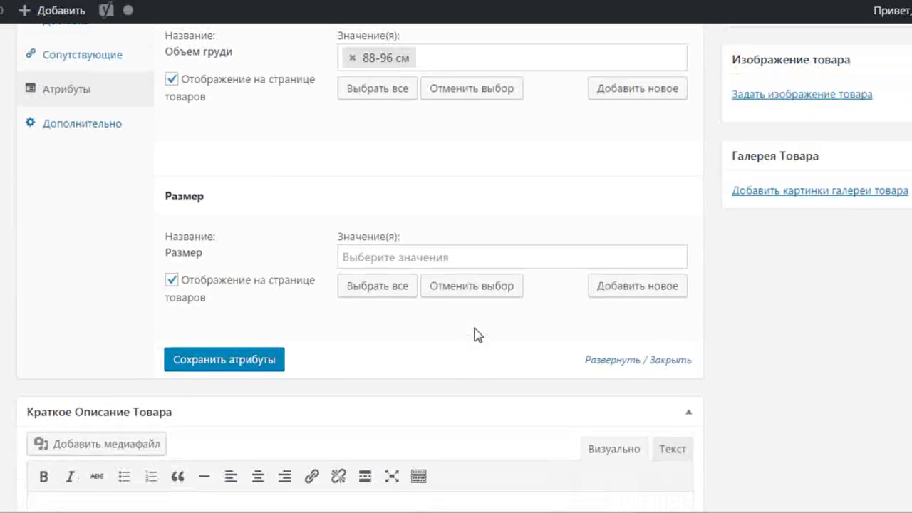
pyautogui.click(350, 257)
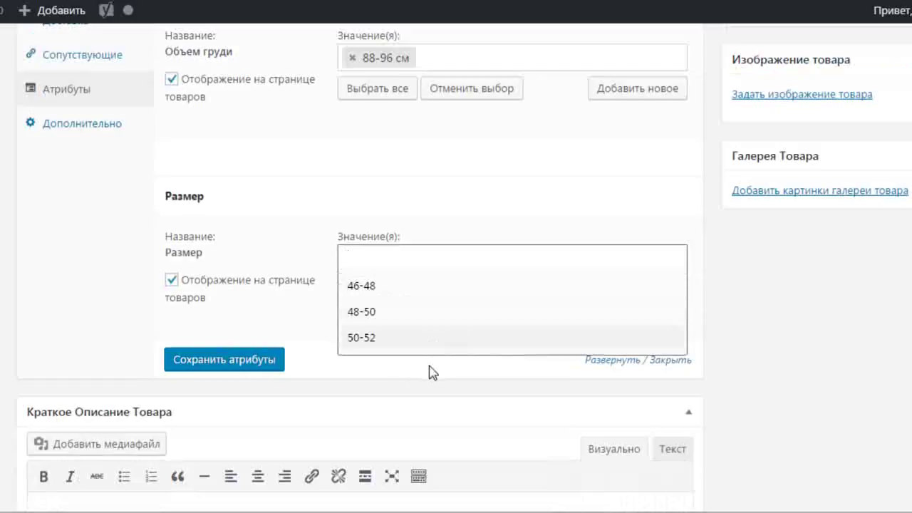
pyautogui.click(372, 288)
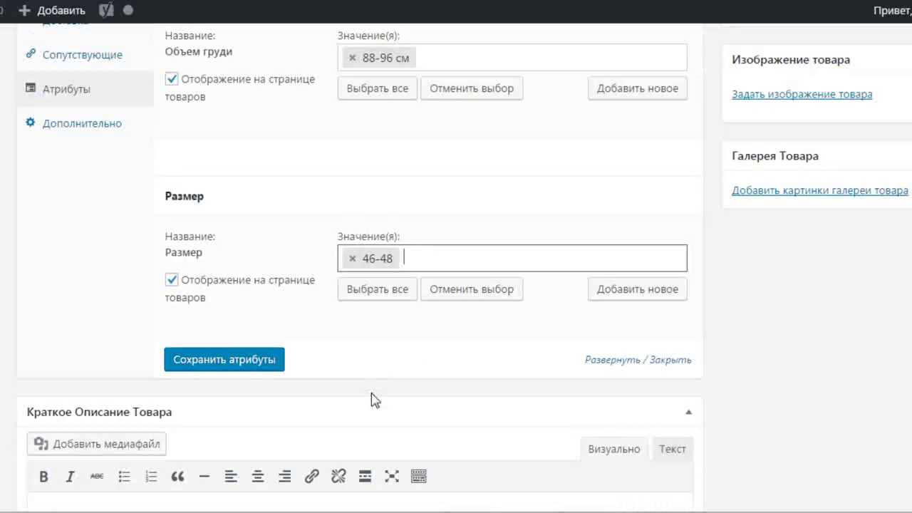
pyautogui.click(254, 362)
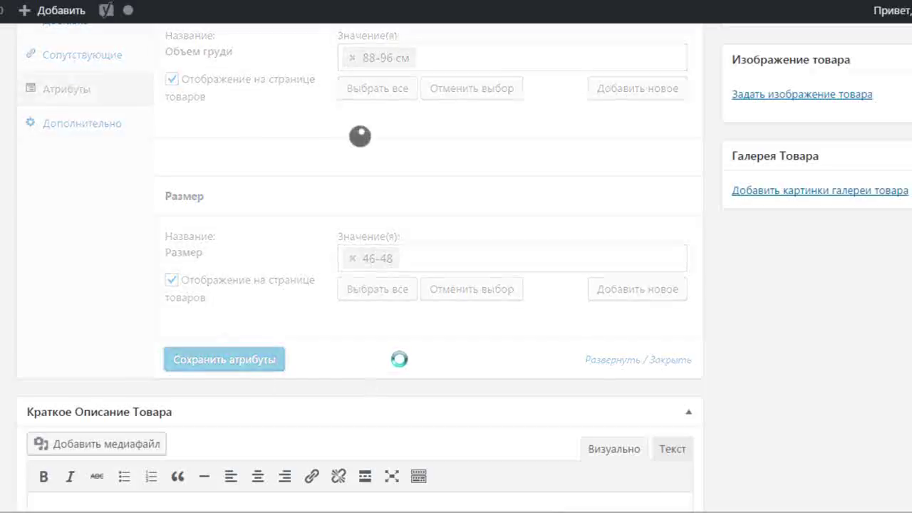
# Assign the product to the "Корсеты" category.
pyautogui.scroll(-3, 686, 321)
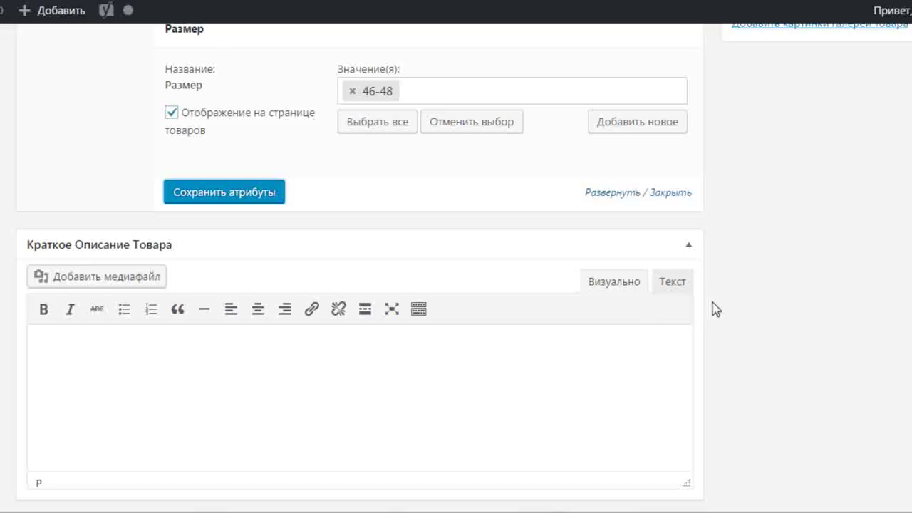
pyautogui.scroll(5, 710, 309)
pyautogui.scroll(2, 678, 309)
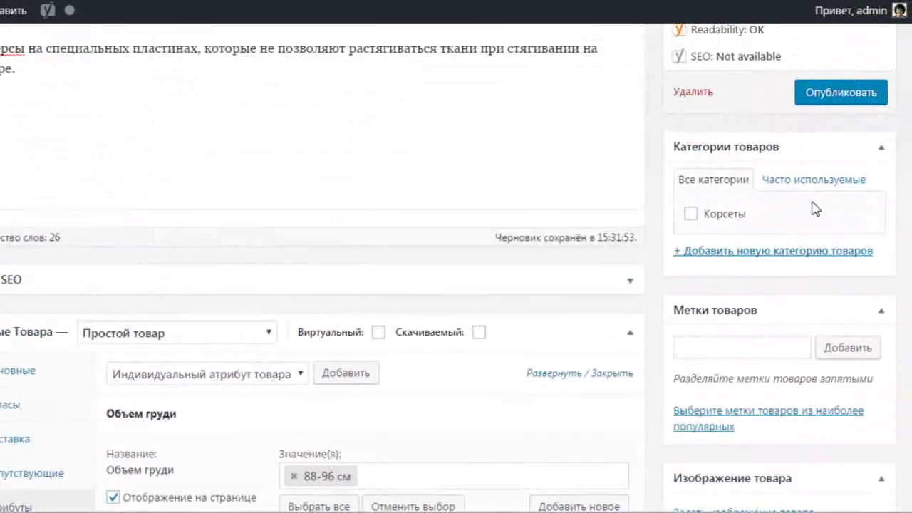
pyautogui.click(690, 214)
# Upload the photo IMG_0969 from the "Магазин" folder in "Загрузки" for the product image.
pyautogui.scroll(-2, 798, 277)
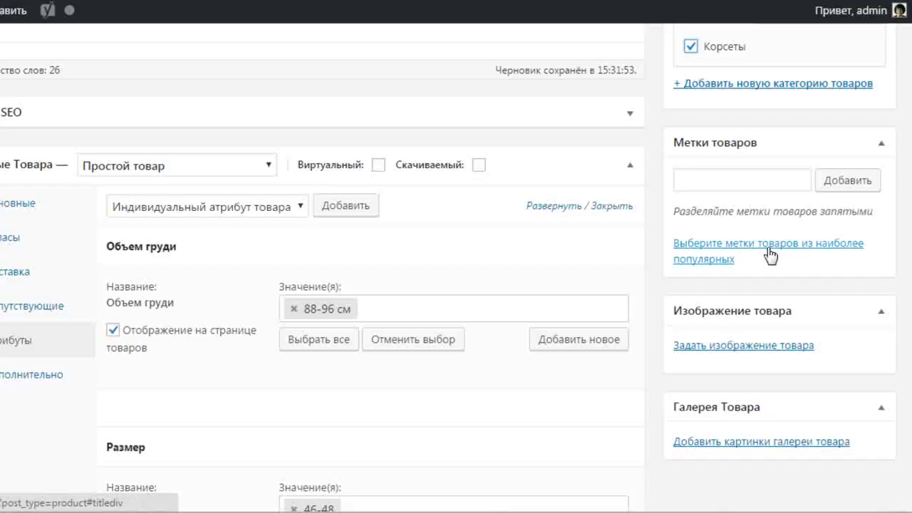
pyautogui.scroll(-2, 770, 256)
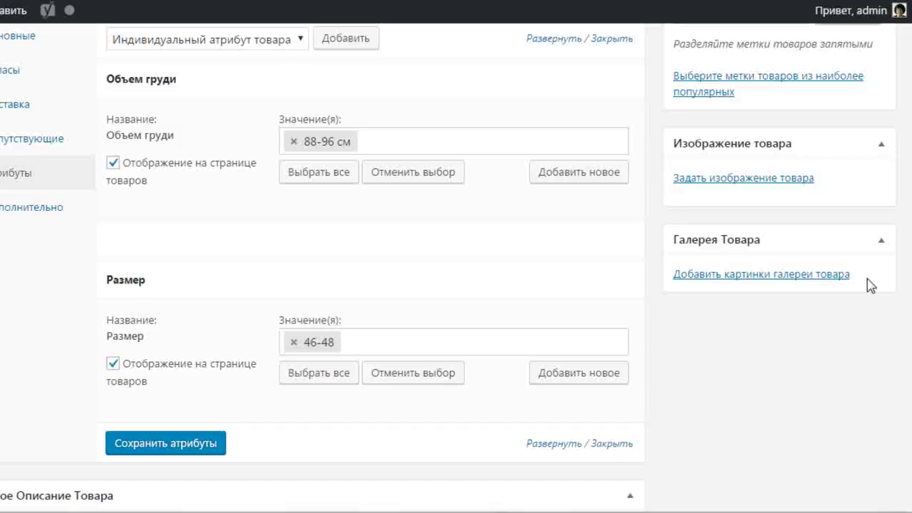
pyautogui.click(760, 179)
pyautogui.click(366, 283)
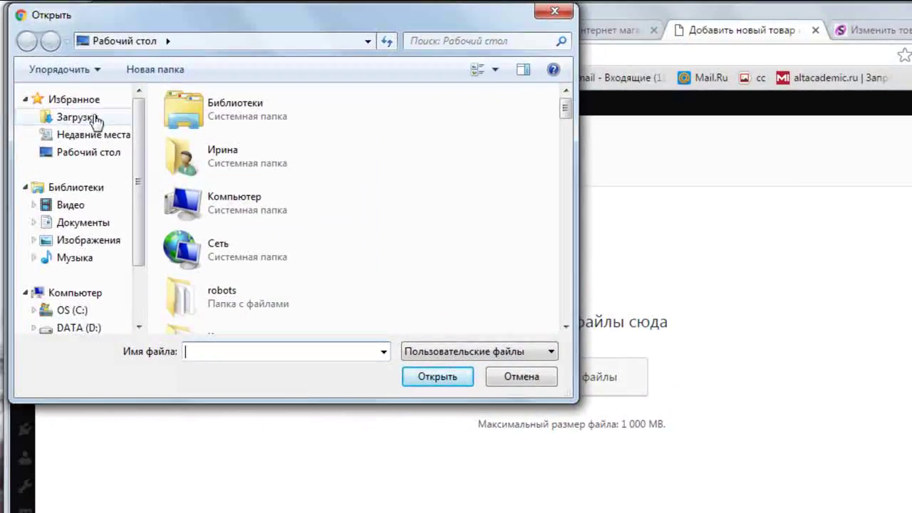
pyautogui.doubleClick(388, 137)
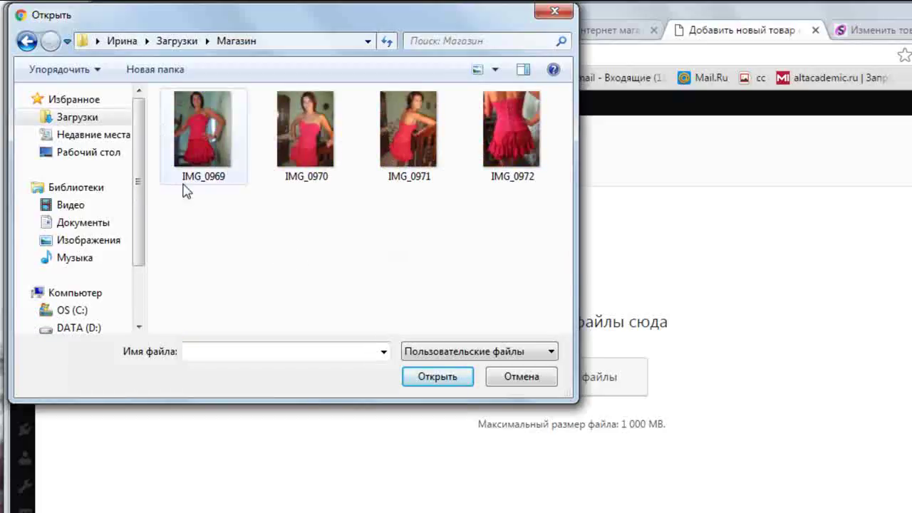
pyautogui.doubleClick(196, 132)
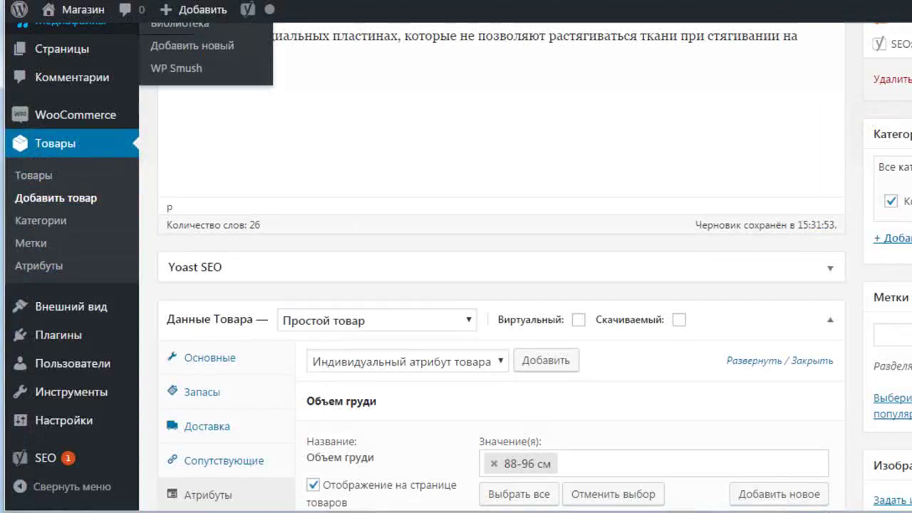
# Select the IMG_0969 photo in the media library for the product image and change its title to Костюм "Лето".
pyautogui.scroll(-3, 499, 285)
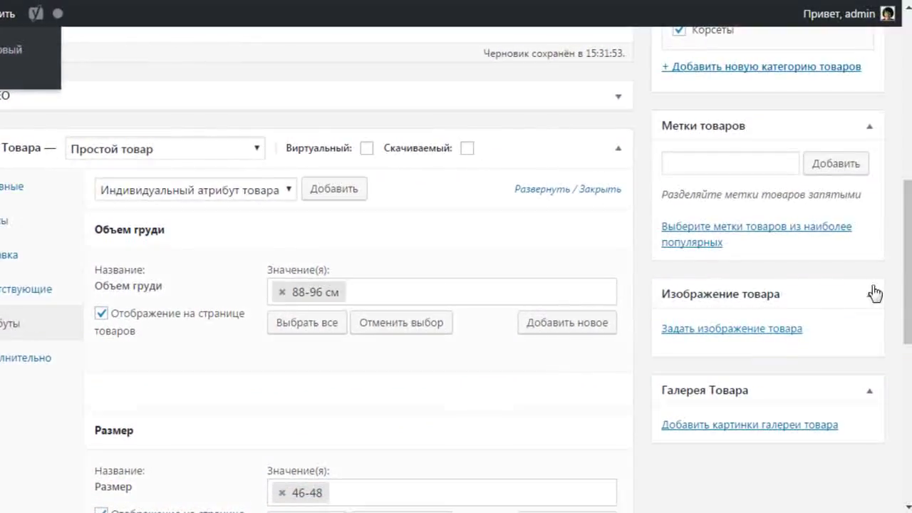
pyautogui.scroll(-2, 890, 266)
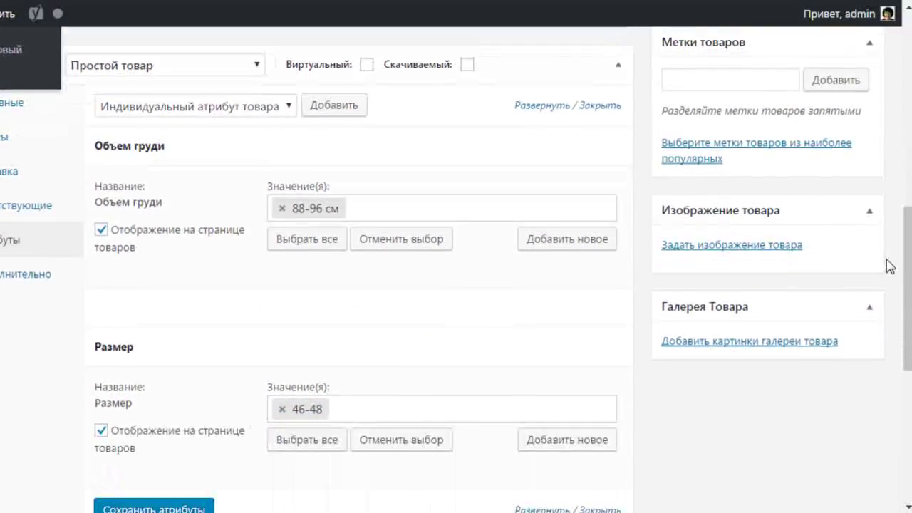
pyautogui.click(728, 251)
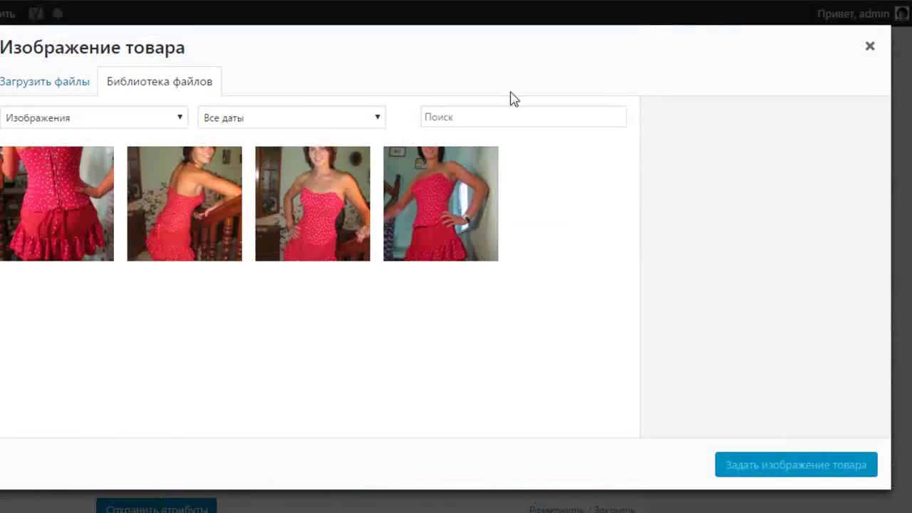
pyautogui.click(441, 224)
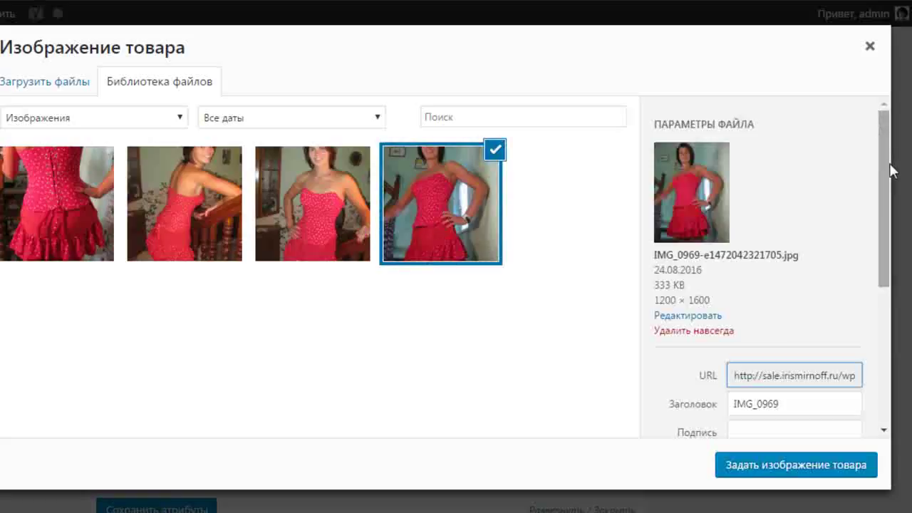
pyautogui.moveTo(885, 163); pyautogui.dragTo(890, 260)
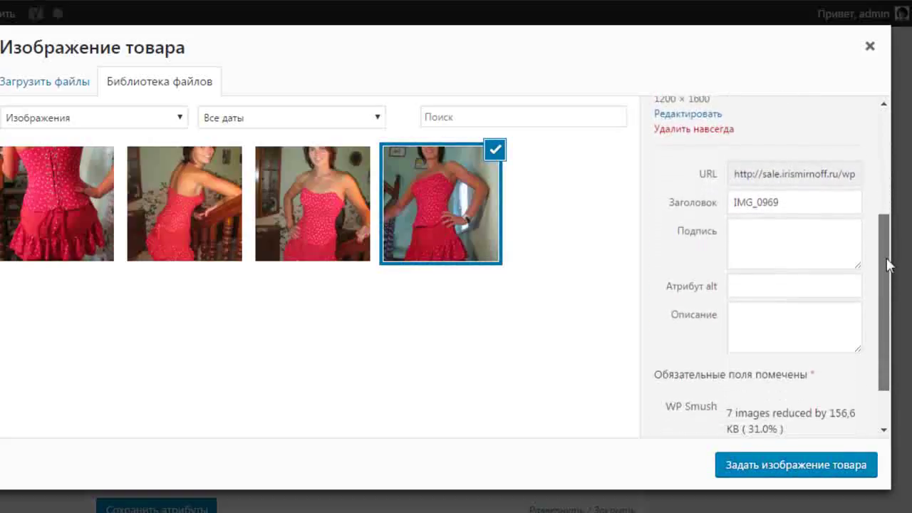
pyautogui.moveTo(789, 204); pyautogui.dragTo(723, 210)
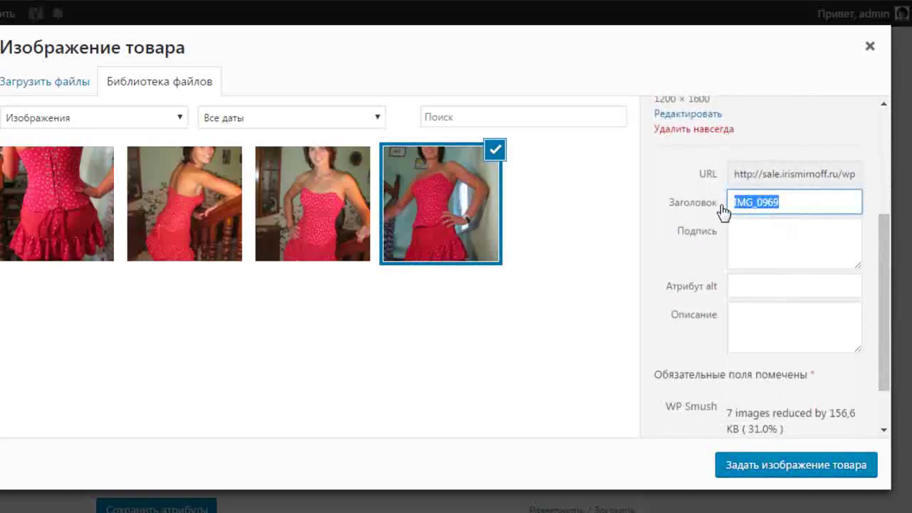
pyautogui.write('Костюм "Лето"')
# Copy the title Костюм "Лето" into the photo's alt text and description, and set the photo as the product image.
pyautogui.hotkey('ctrl', 'a')
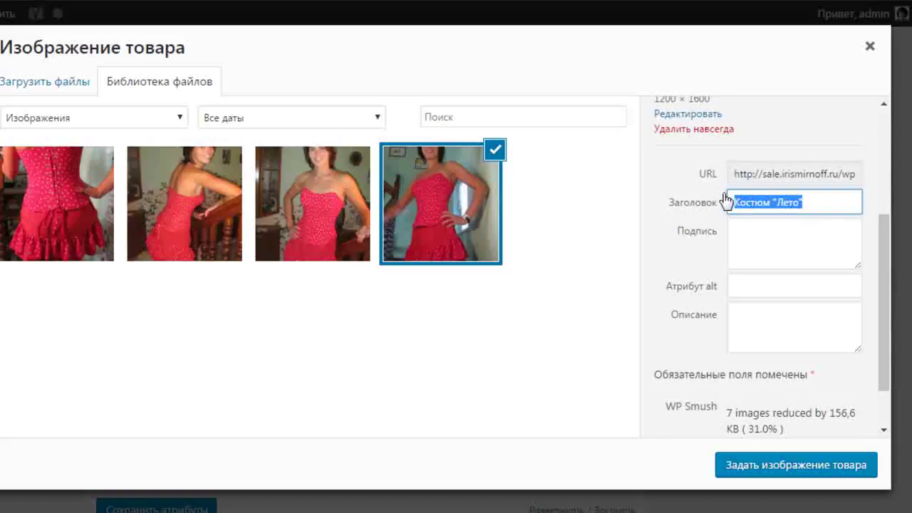
pyautogui.hotkey('ctrl', 'c')
pyautogui.click(753, 285)
pyautogui.hotkey('ctrl', 'v')
pyautogui.click(746, 314)
pyautogui.hotkey('ctrl', 'v')
pyautogui.scroll(-1, 818, 236)
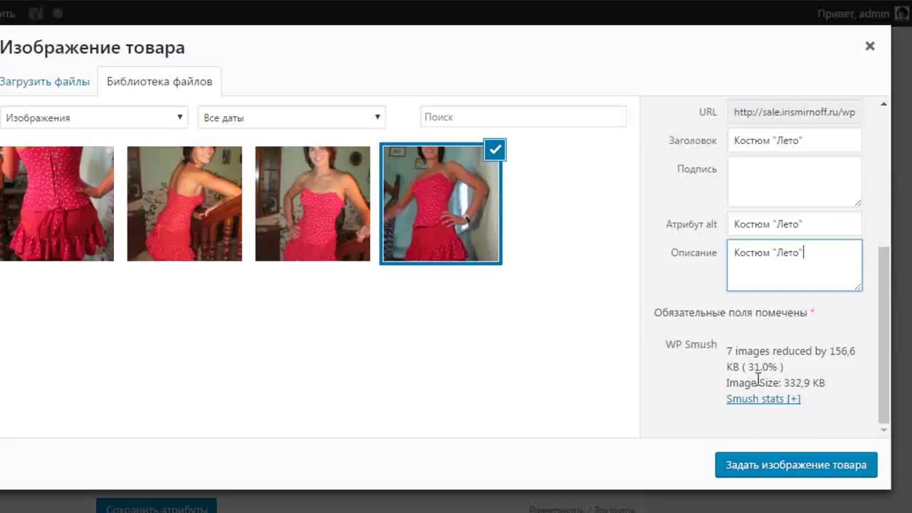
pyautogui.click(819, 473)
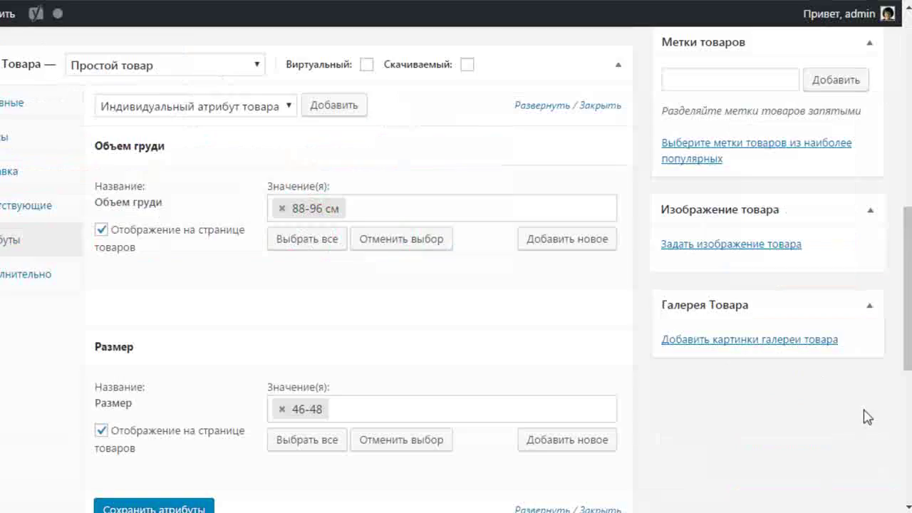
# Add the photo IMG_0970 from the media library to the product gallery.
pyautogui.scroll(-3, 782, 269)
pyautogui.scroll(-2, 782, 269)
pyautogui.click(745, 276)
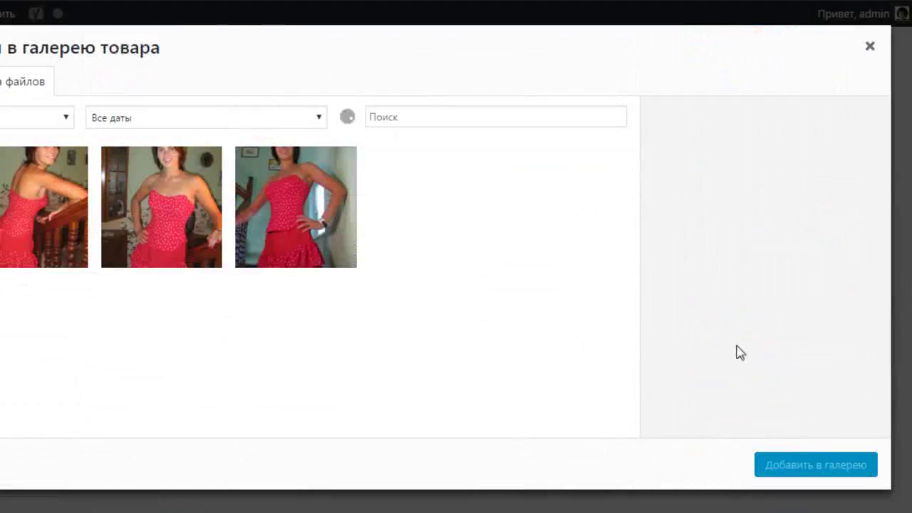
pyautogui.click(160, 189)
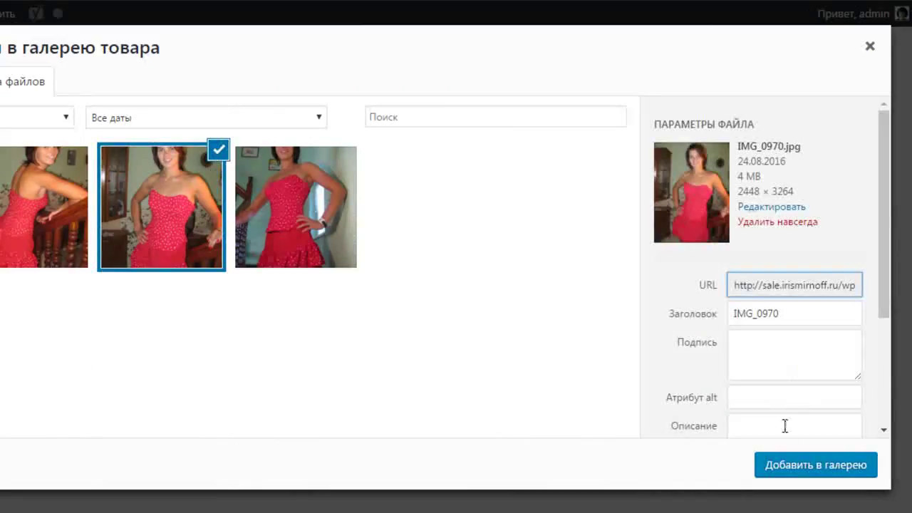
pyautogui.click(810, 467)
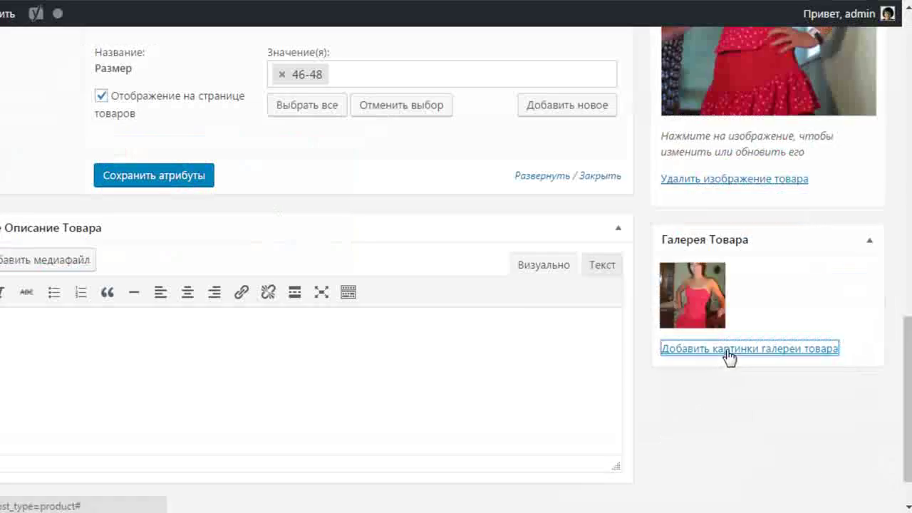
# Add the photo IMG_0971 and the back-view photo of the costume to the product gallery.
pyautogui.click(730, 349)
pyautogui.click(44, 225)
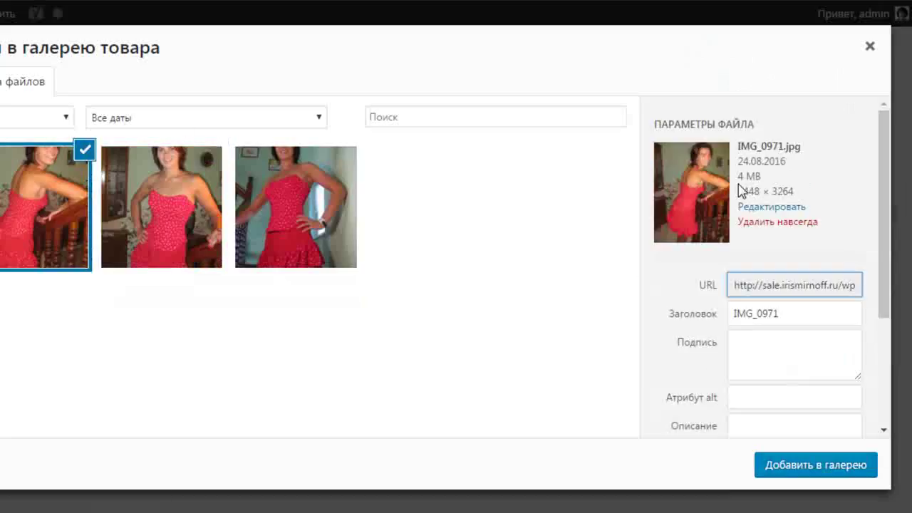
pyautogui.click(835, 461)
pyautogui.click(716, 350)
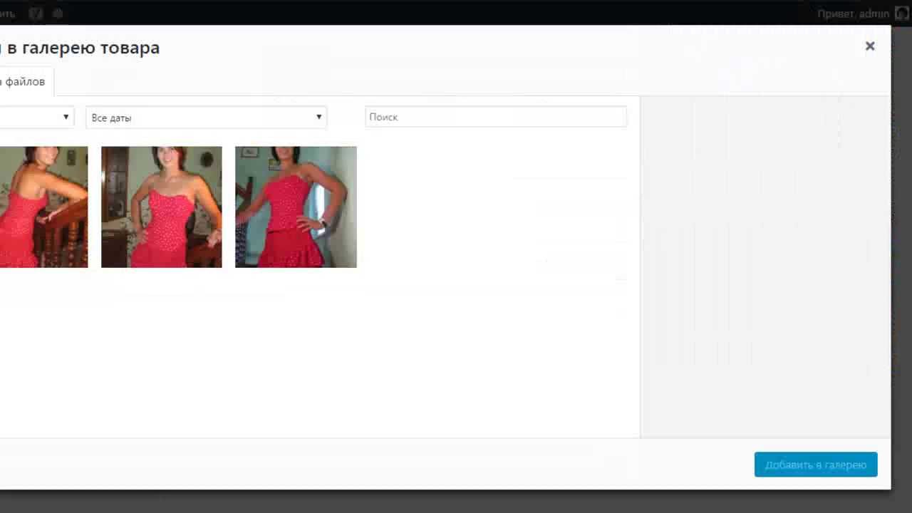
pyautogui.click(309, 204)
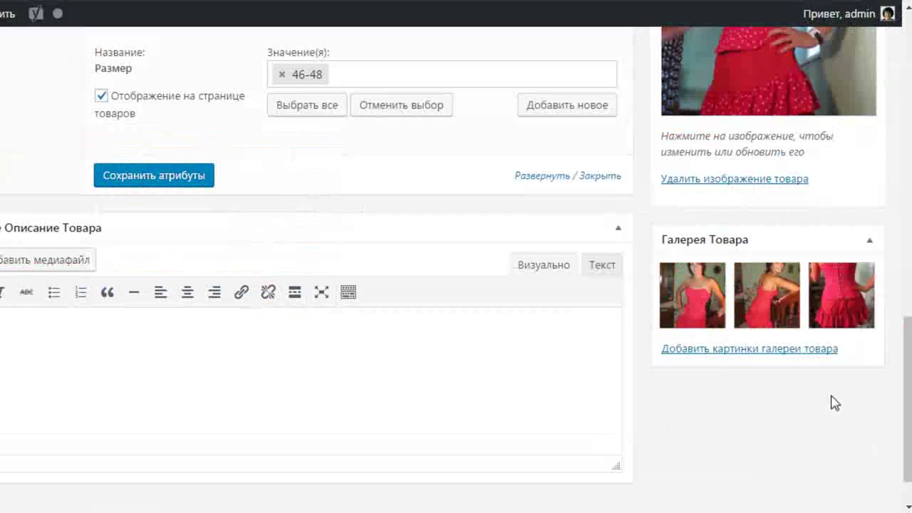
# Publish the product Костюм «Лето».
pyautogui.scroll(10, 803, 431)
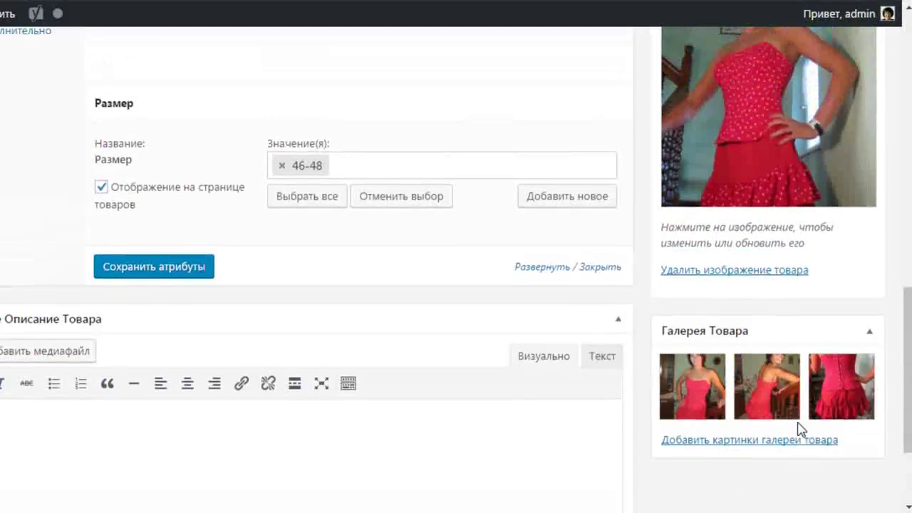
pyautogui.scroll(3, 801, 308)
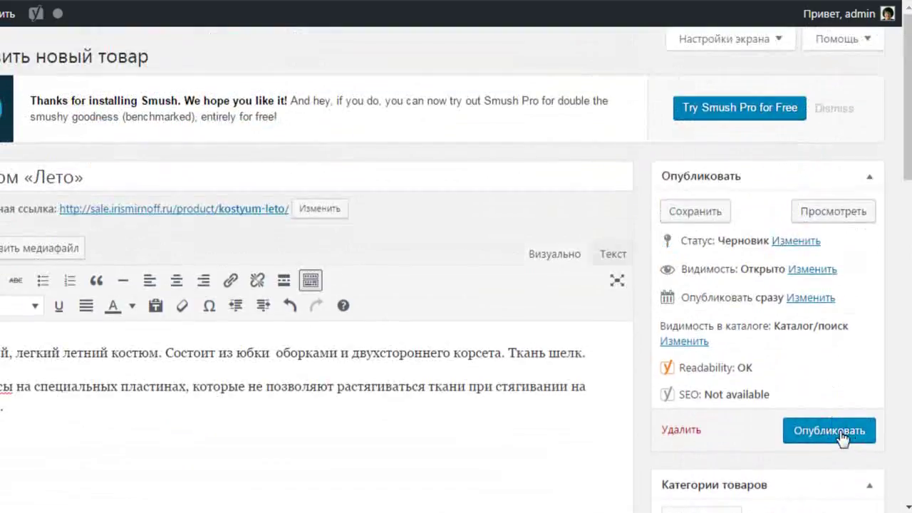
pyautogui.click(842, 433)
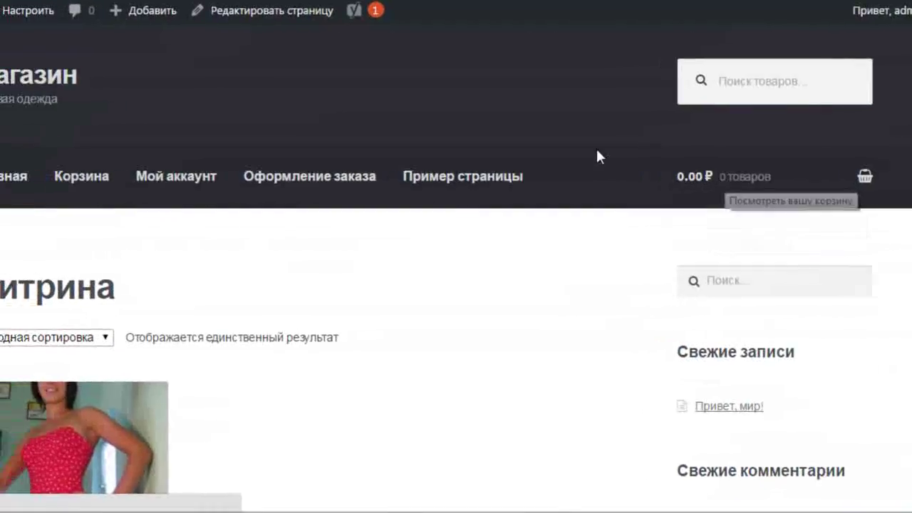
# Examine how the product card for Костюм «Лето» is presented on the shop's "Витрина" page.
pyautogui.scroll(-4, 625, 158)
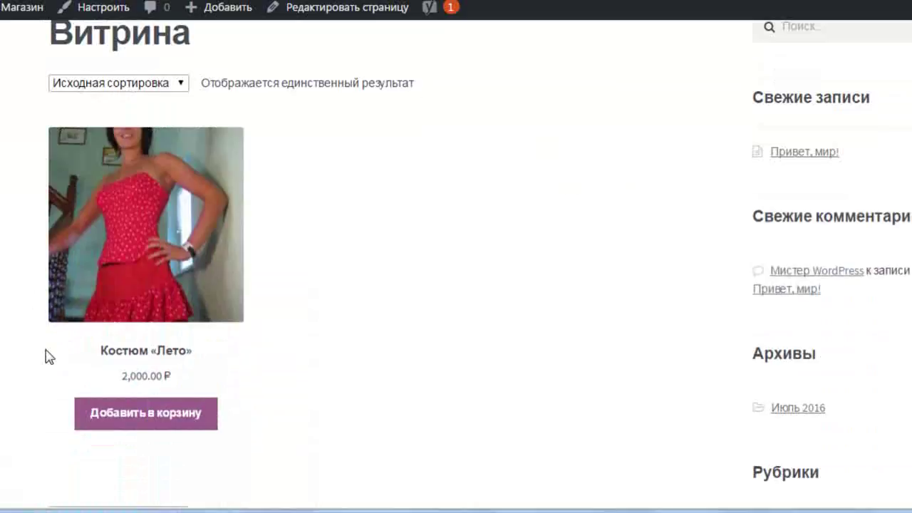
pyautogui.scroll(1, 359, 339)
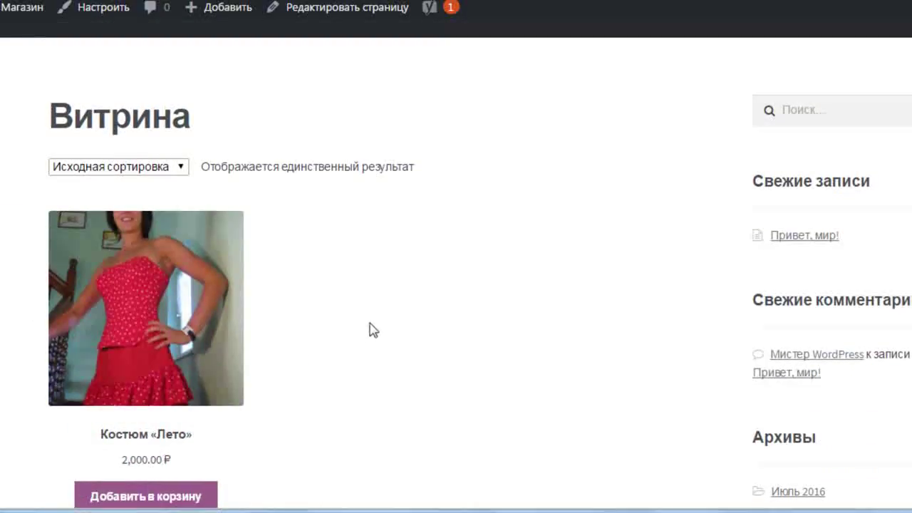
pyautogui.scroll(-1, 376, 328)
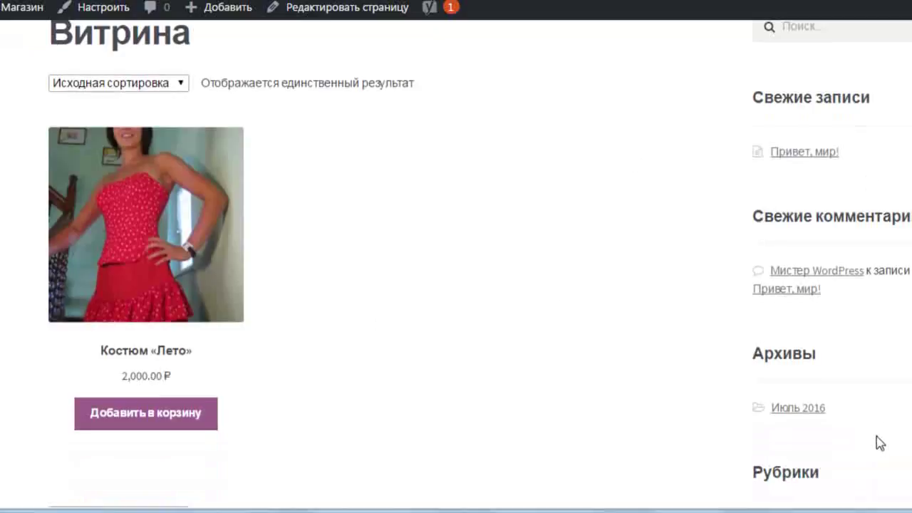
pyautogui.scroll(-3, 637, 356)
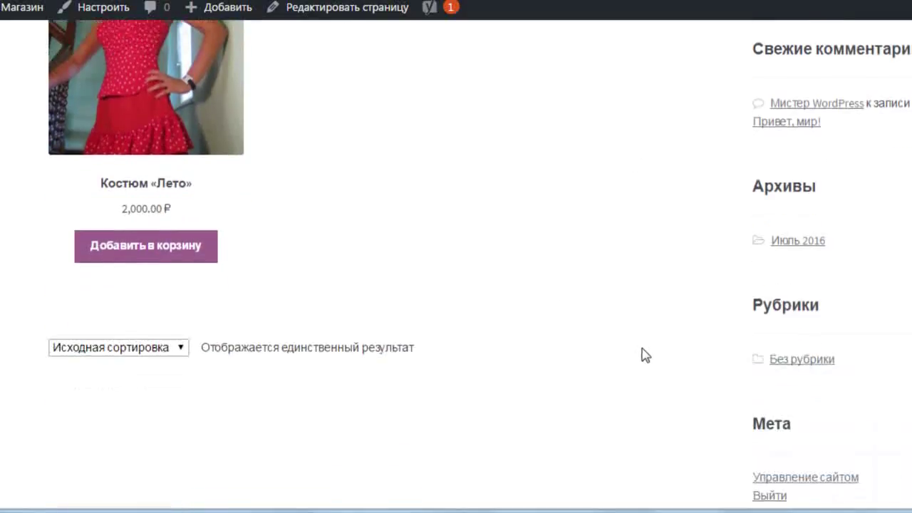
pyautogui.scroll(3, 643, 356)
pyautogui.scroll(2, 264, 308)
pyautogui.scroll(-2, 263, 308)
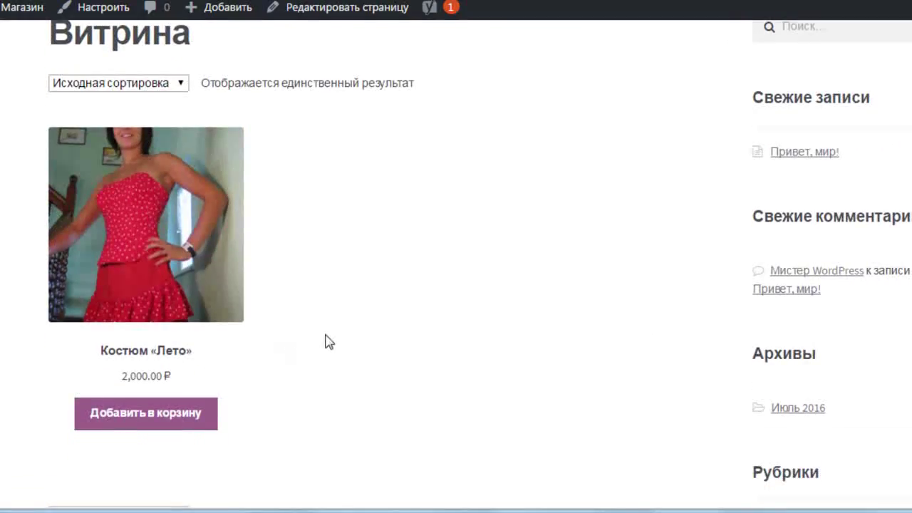
pyautogui.scroll(-3, 326, 342)
pyautogui.scroll(5, 325, 342)
# Open the Костюм «Лето» product page from the shop and review its pictures, price, stock, category and description.
pyautogui.click(210, 428)
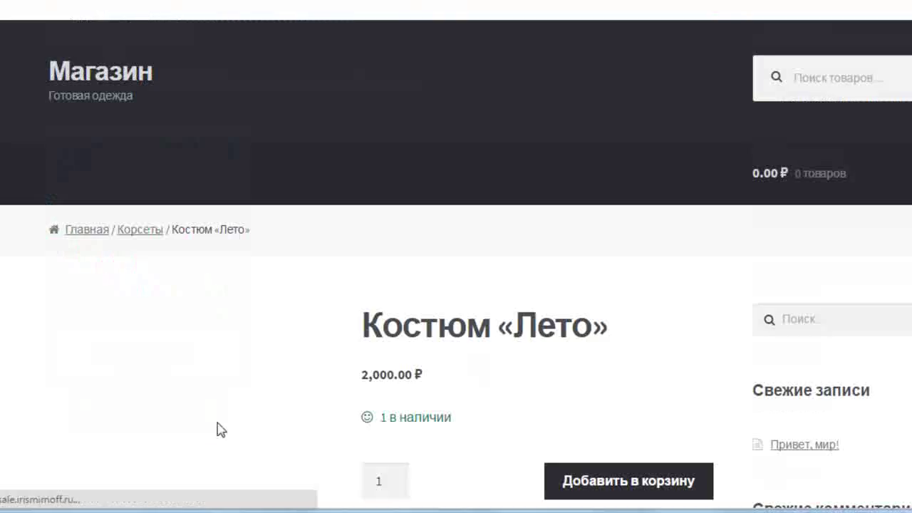
pyautogui.scroll(-6, 663, 300)
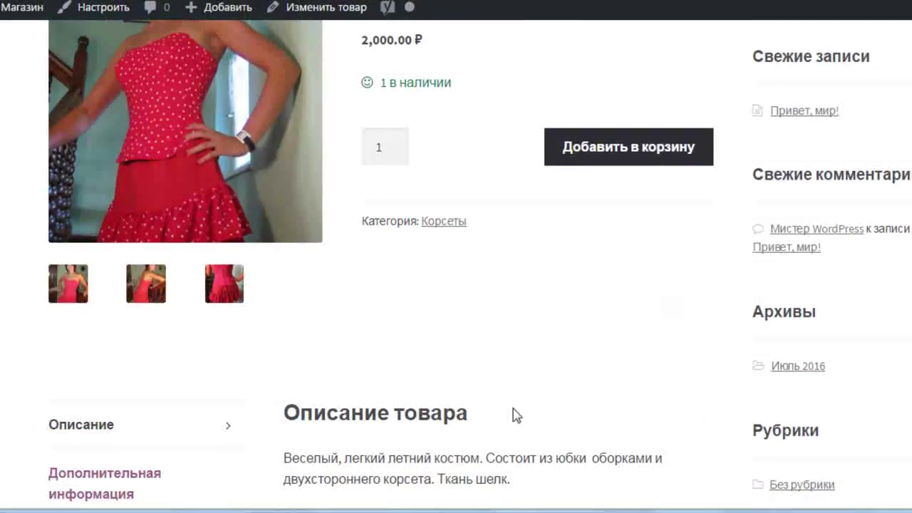
pyautogui.scroll(3, 415, 264)
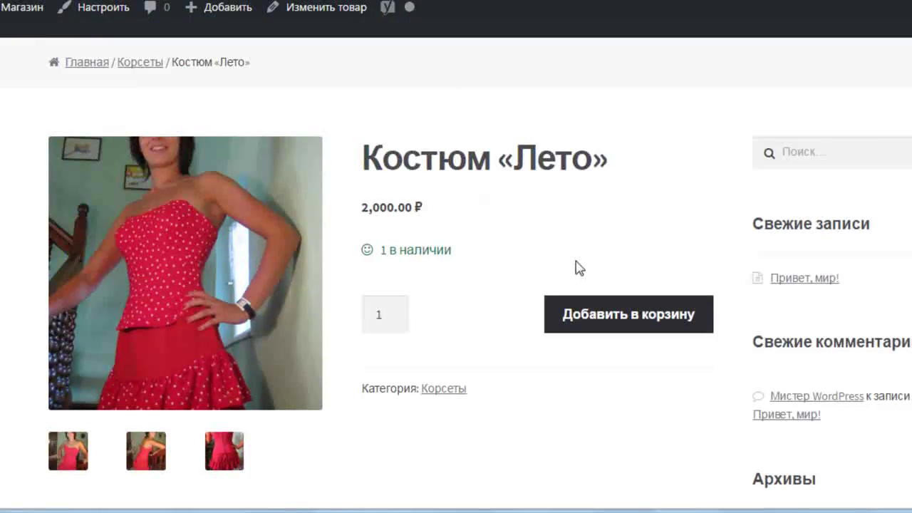
pyautogui.scroll(-3, 476, 290)
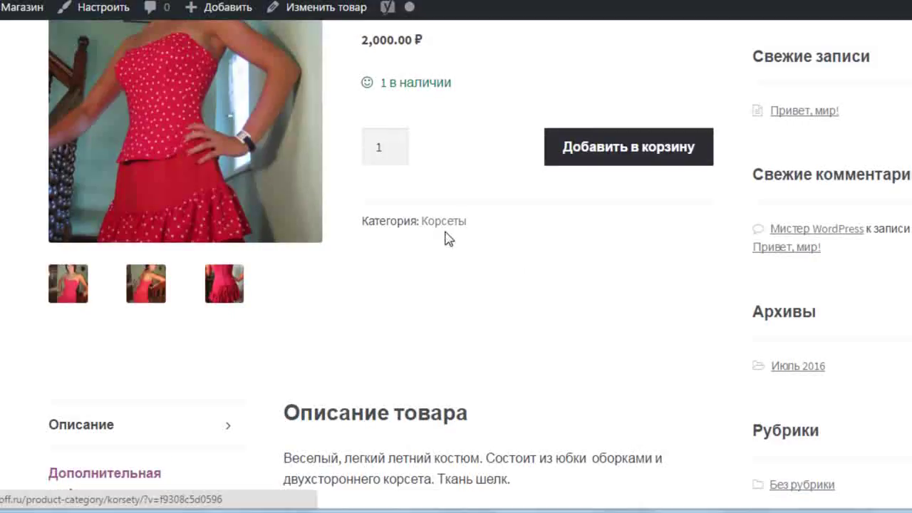
pyautogui.scroll(-4, 541, 271)
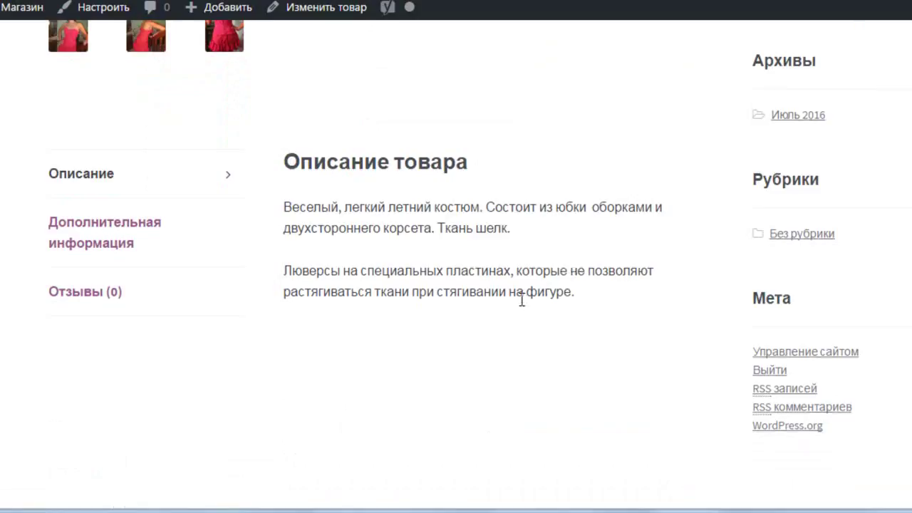
# Review the product's additional information and its reviews section, including the star rating and review form, and return to the product summary.
pyautogui.click(161, 241)
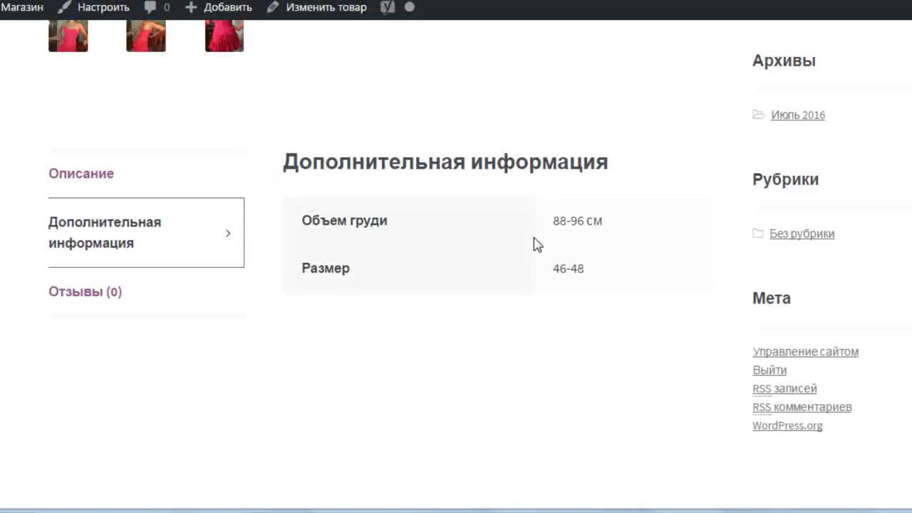
pyautogui.click(112, 304)
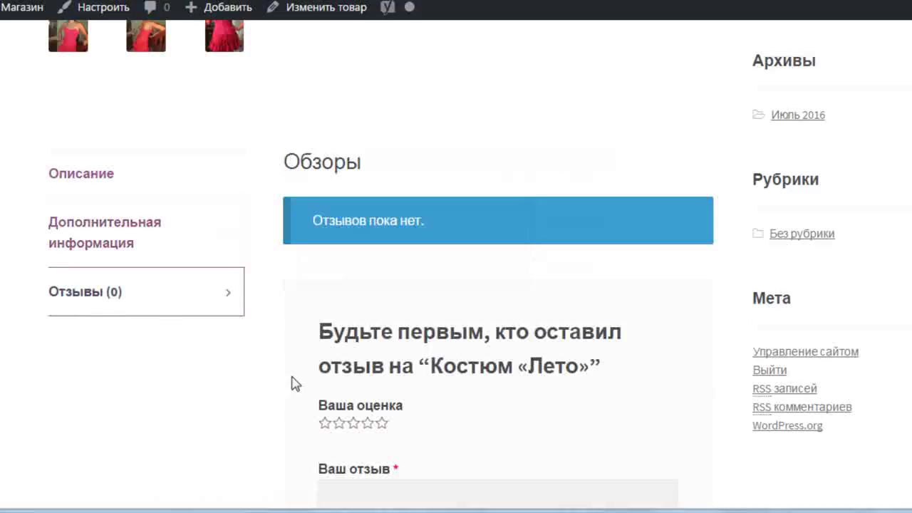
pyautogui.scroll(-2, 296, 383)
pyautogui.scroll(-3, 297, 288)
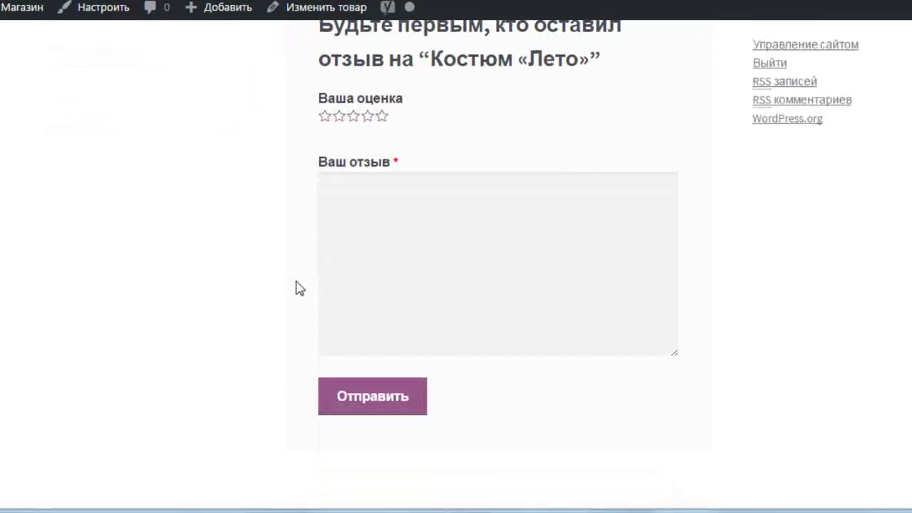
pyautogui.scroll(2, 298, 287)
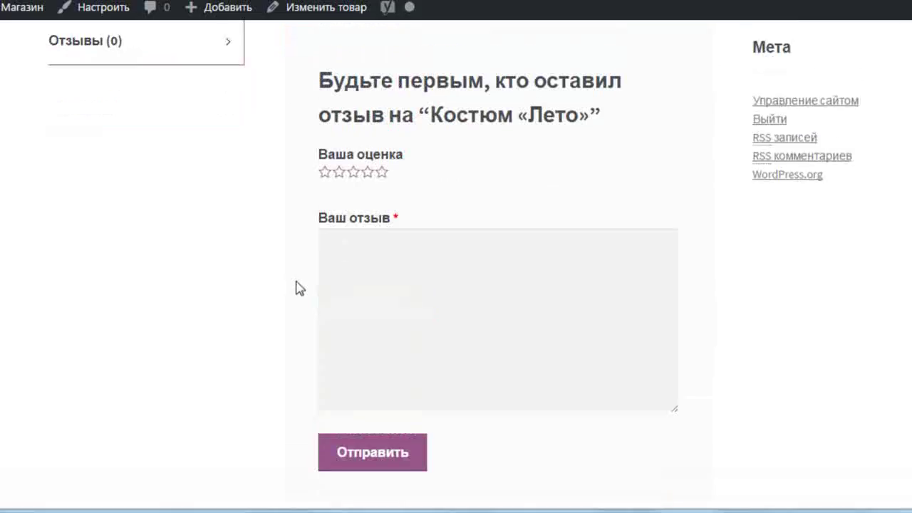
pyautogui.click(386, 178)
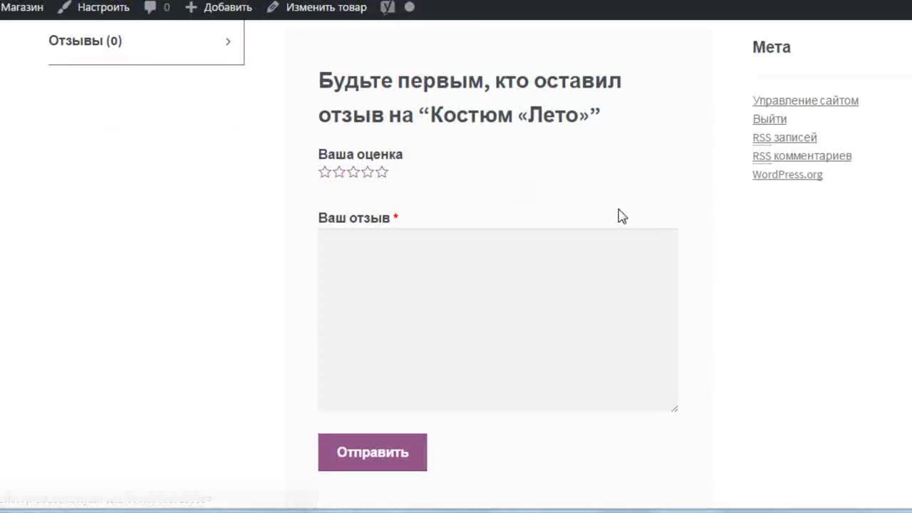
pyautogui.scroll(1, 658, 251)
pyautogui.scroll(10, 659, 253)
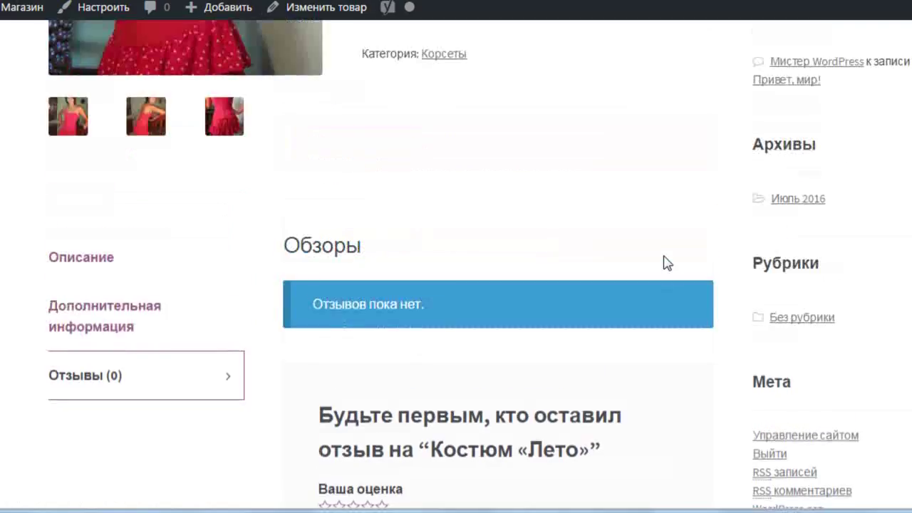
pyautogui.scroll(-1, 665, 261)
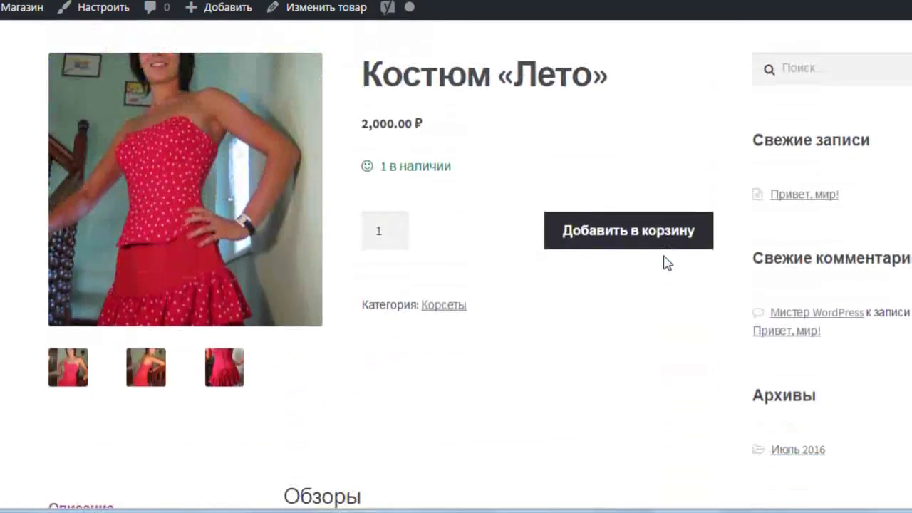